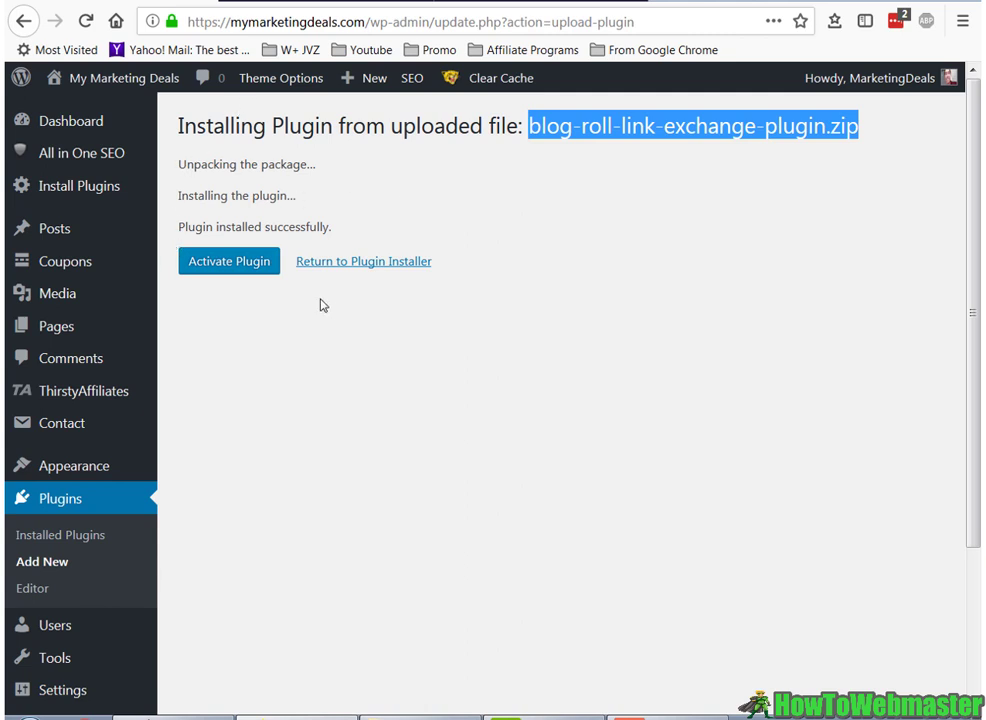
# - Activate the uploaded Blog Roll Link Exchange Plugin and highlight its description in the list of installed plugins
pyautogui.click(229, 262)
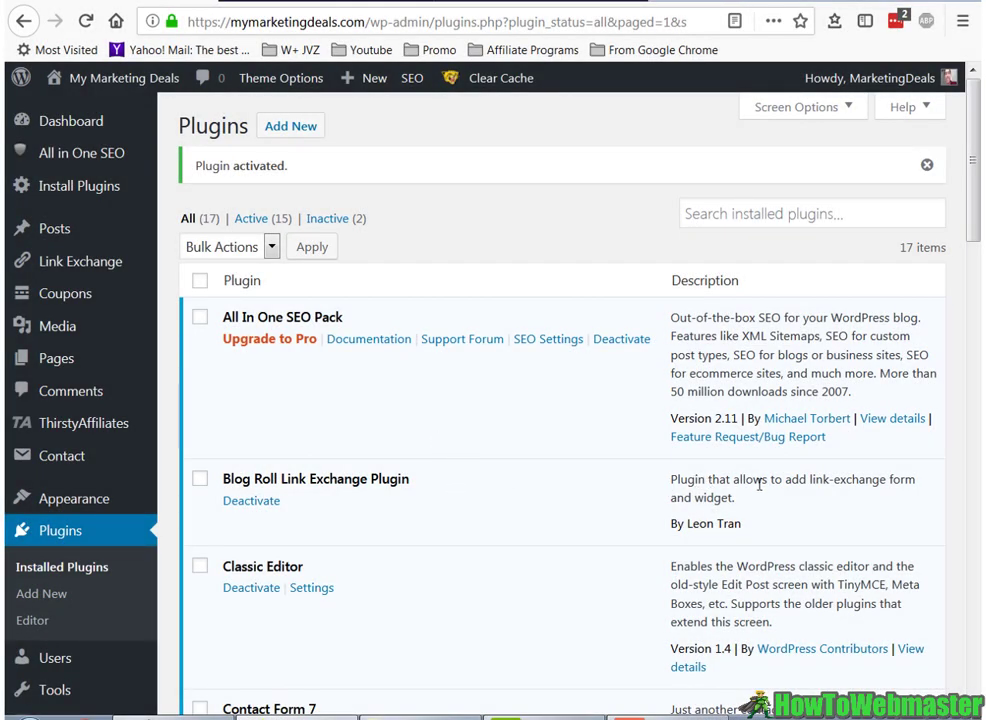
pyautogui.moveTo(705, 487); pyautogui.dragTo(891, 495)
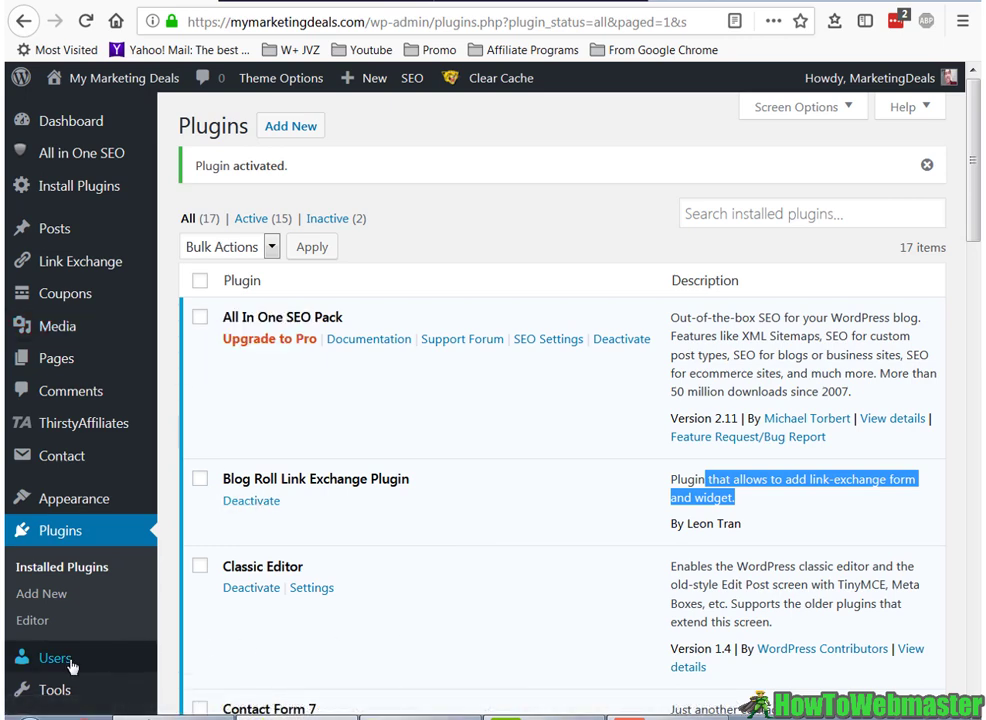
# - Add the Link Exchange widget to the Sidebar - Single Coupon Page area, below MTS Recent Posts
pyautogui.moveTo(44, 657)
pyautogui.moveTo(81, 503)
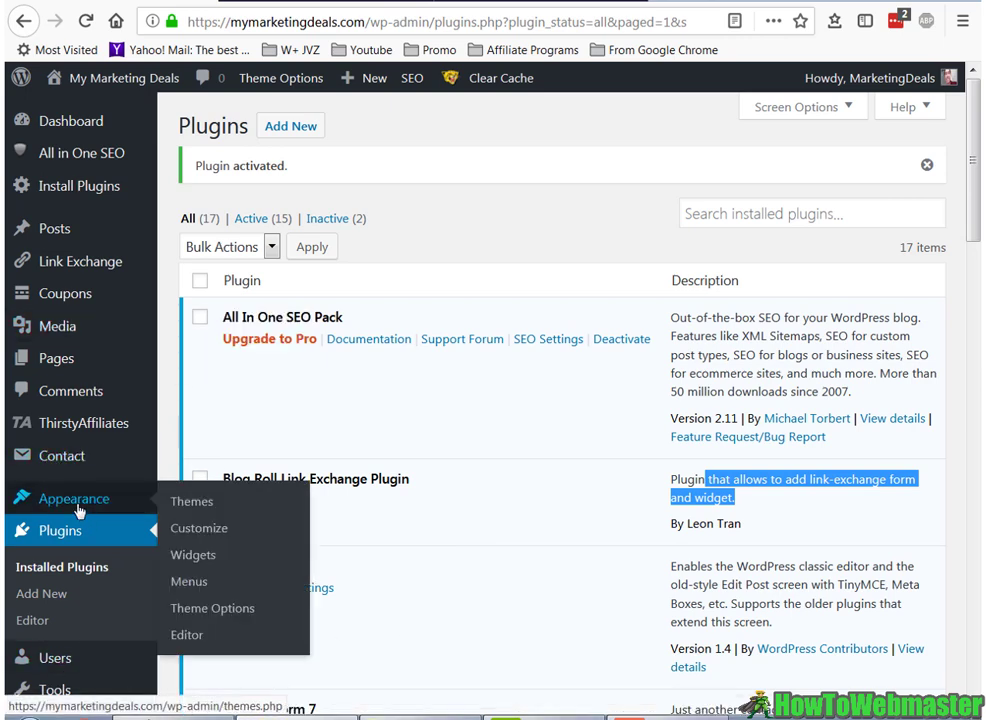
pyautogui.click(194, 562)
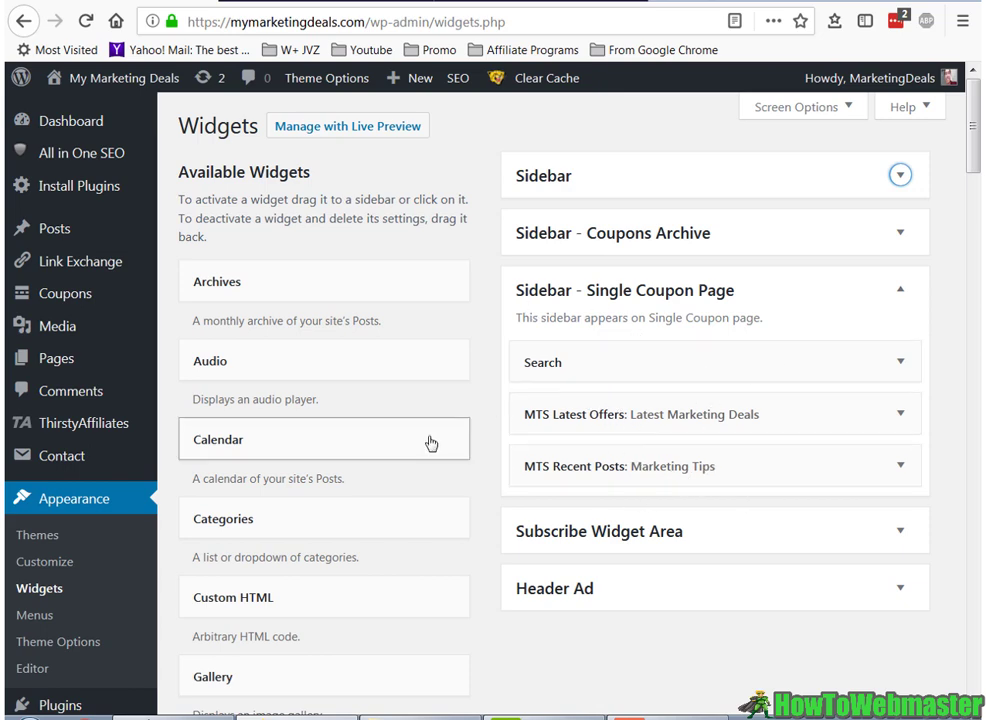
pyautogui.scroll(-3, 431, 443)
pyautogui.scroll(-1, 429, 442)
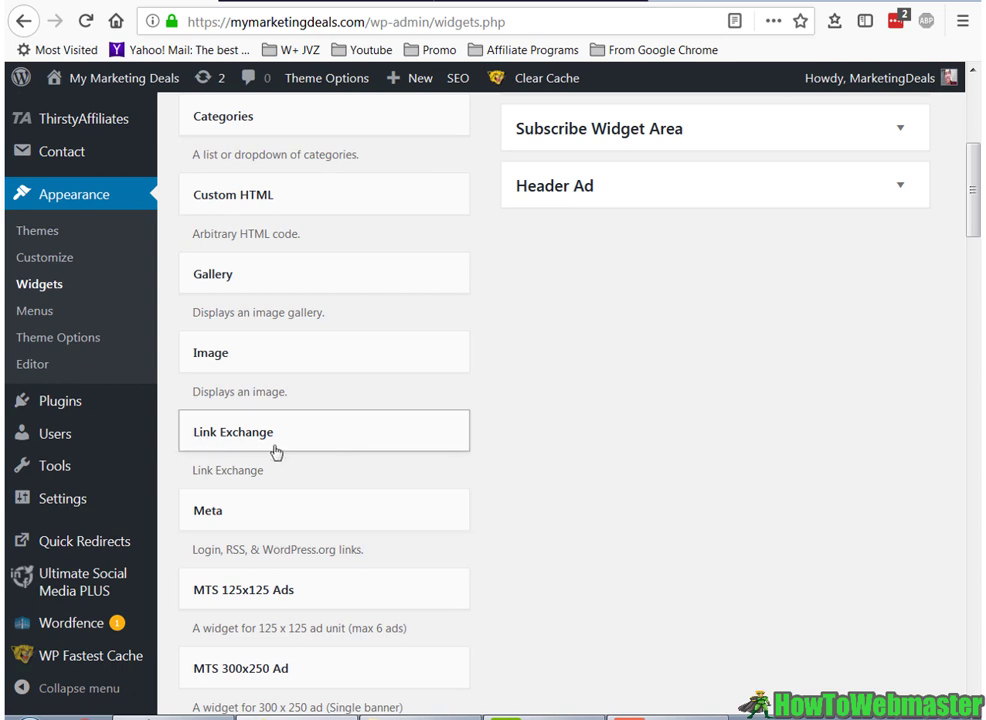
pyautogui.moveTo(229, 440); pyautogui.dragTo(562, 238)
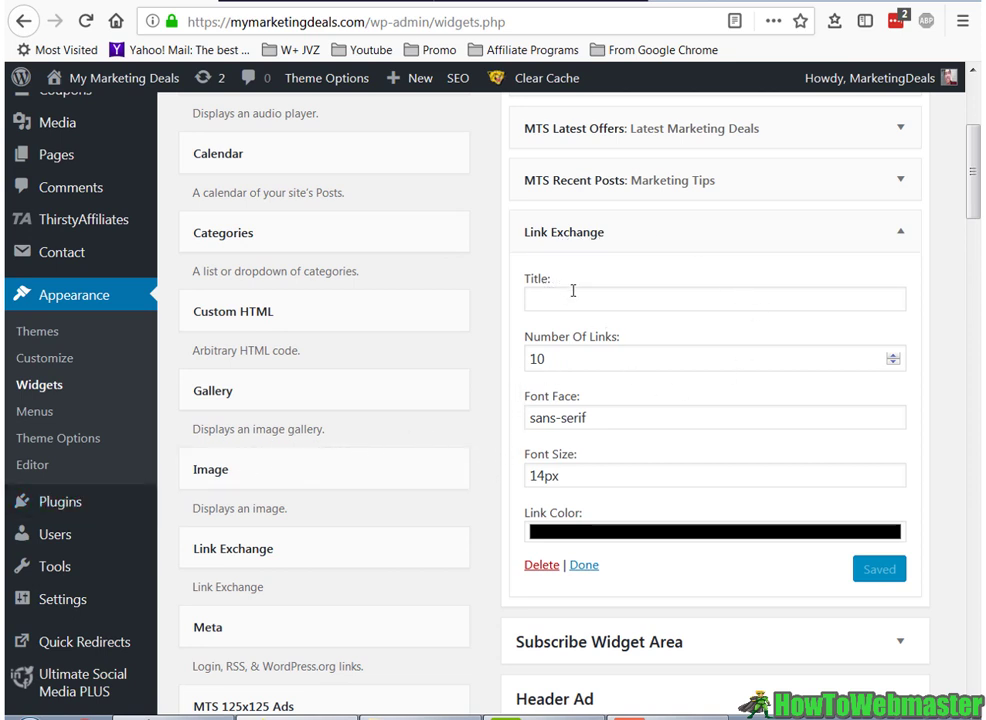
# - Title the Link Exchange widget Partners with 10 links and a blue link color, and save it
pyautogui.doubleClick(549, 358)
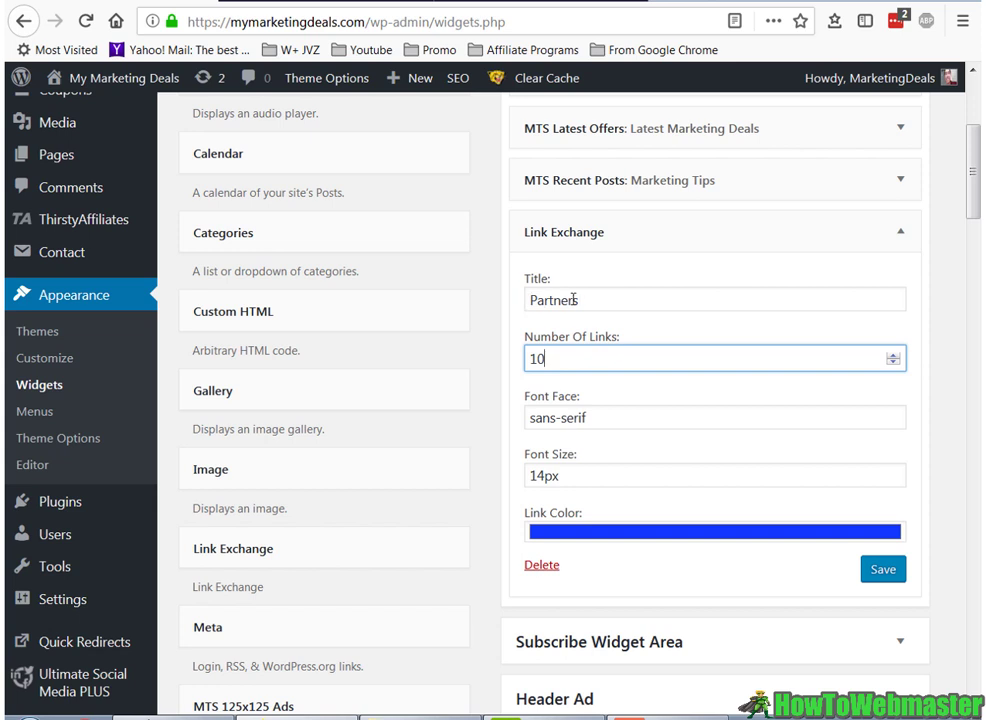
pyautogui.click(879, 577)
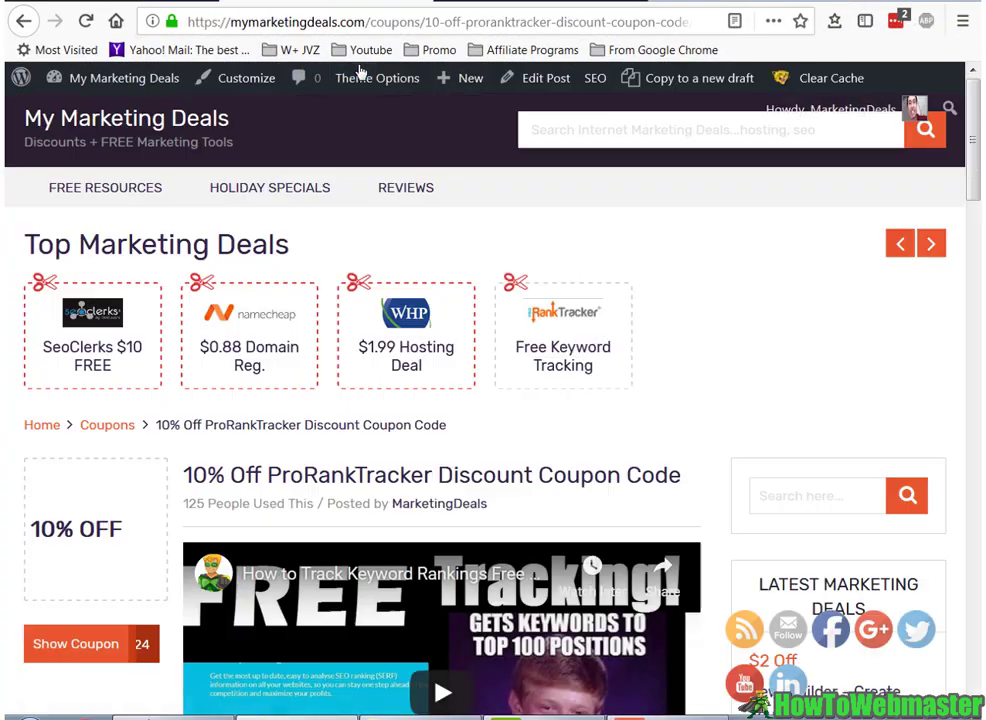
# - Check the live ProRankTracker coupon page's sidebar for the Partners section, and close the widget's settings
pyautogui.scroll(-5, 402, 150)
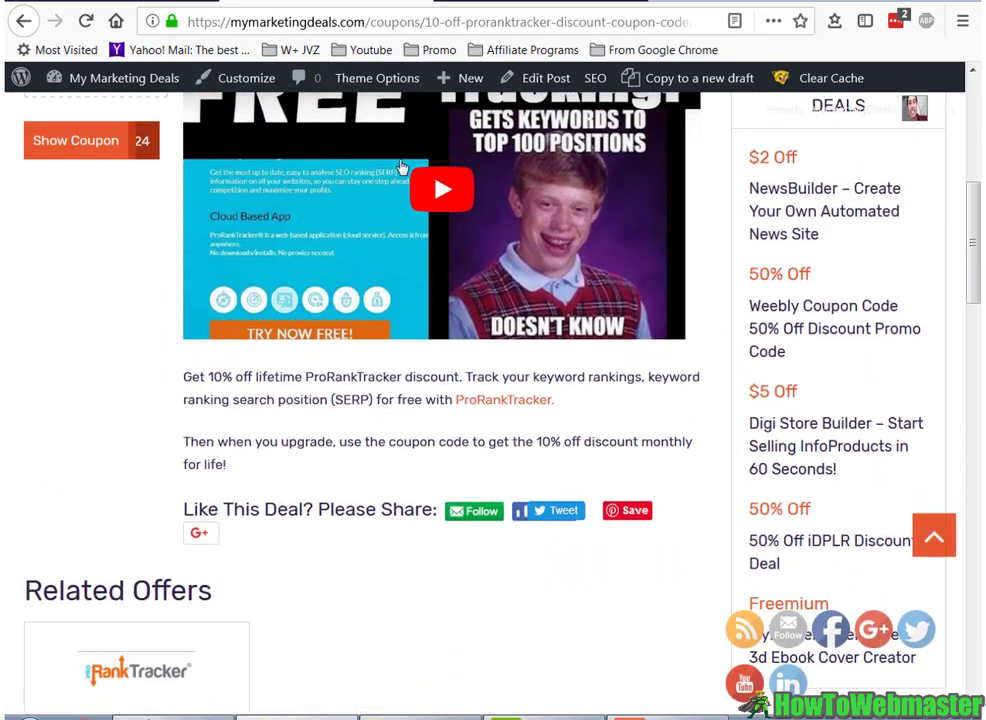
pyautogui.scroll(-3, 425, 235)
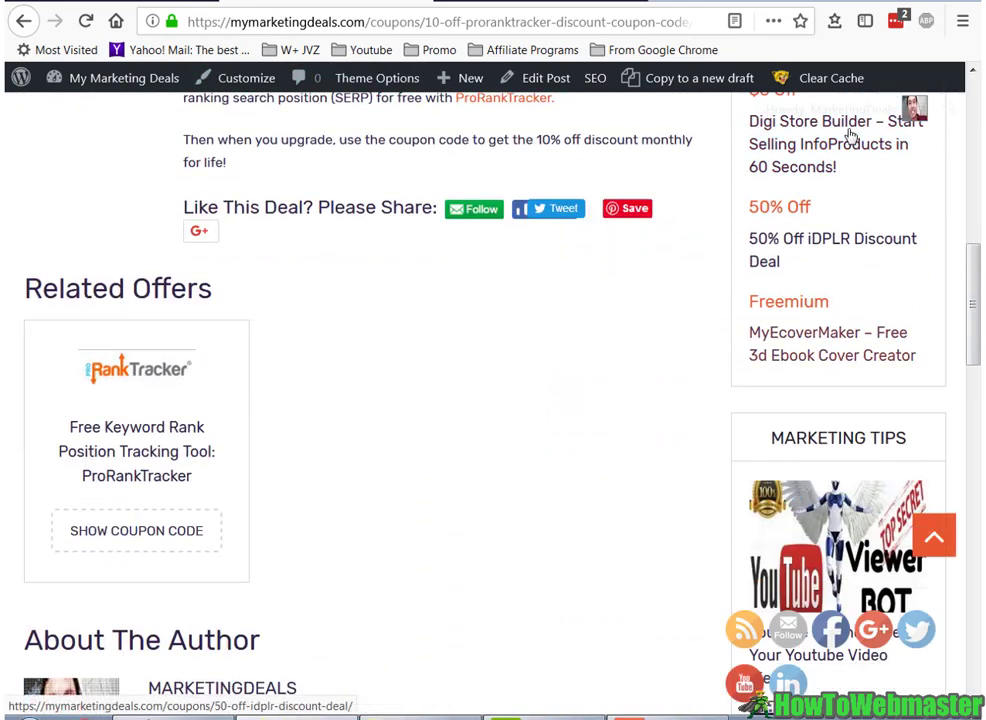
pyautogui.scroll(-9, 850, 240)
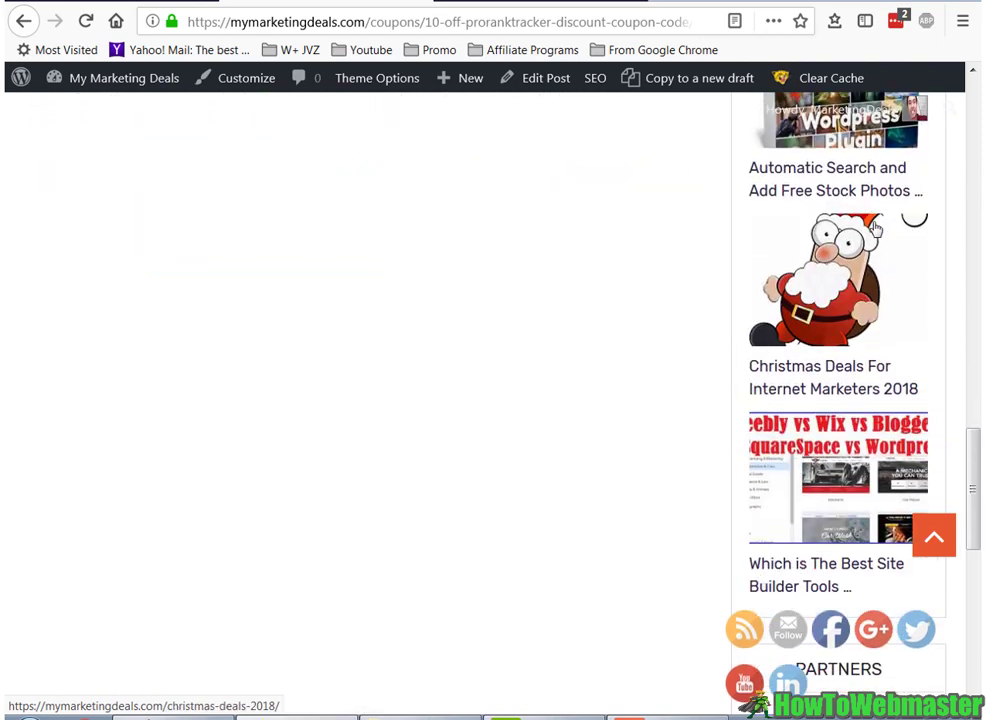
pyautogui.scroll(-5, 875, 228)
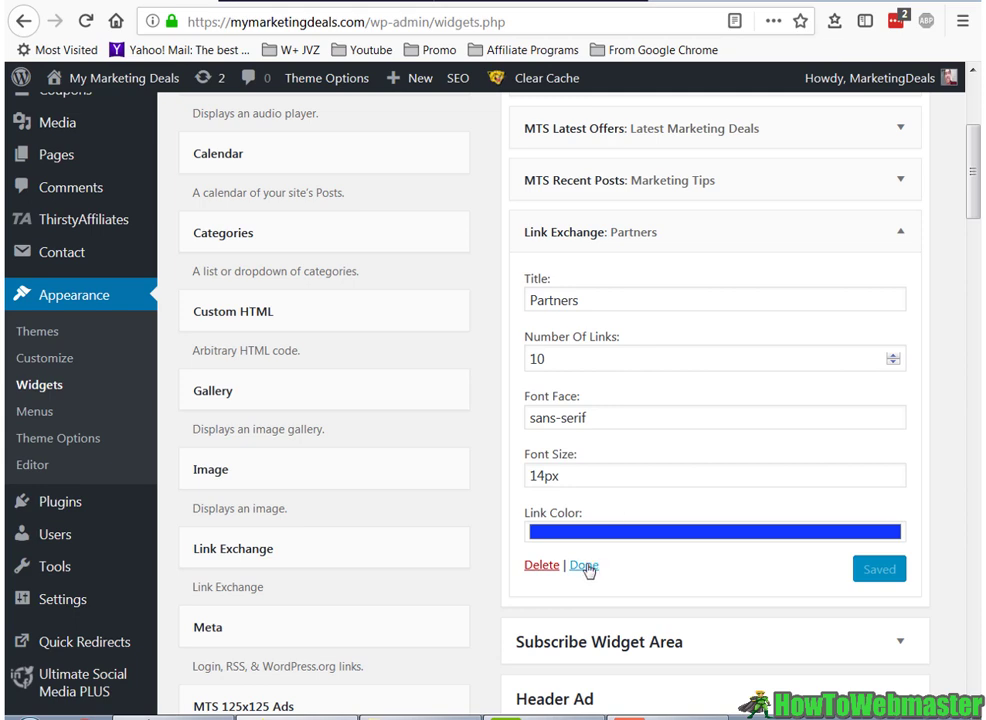
pyautogui.click(585, 568)
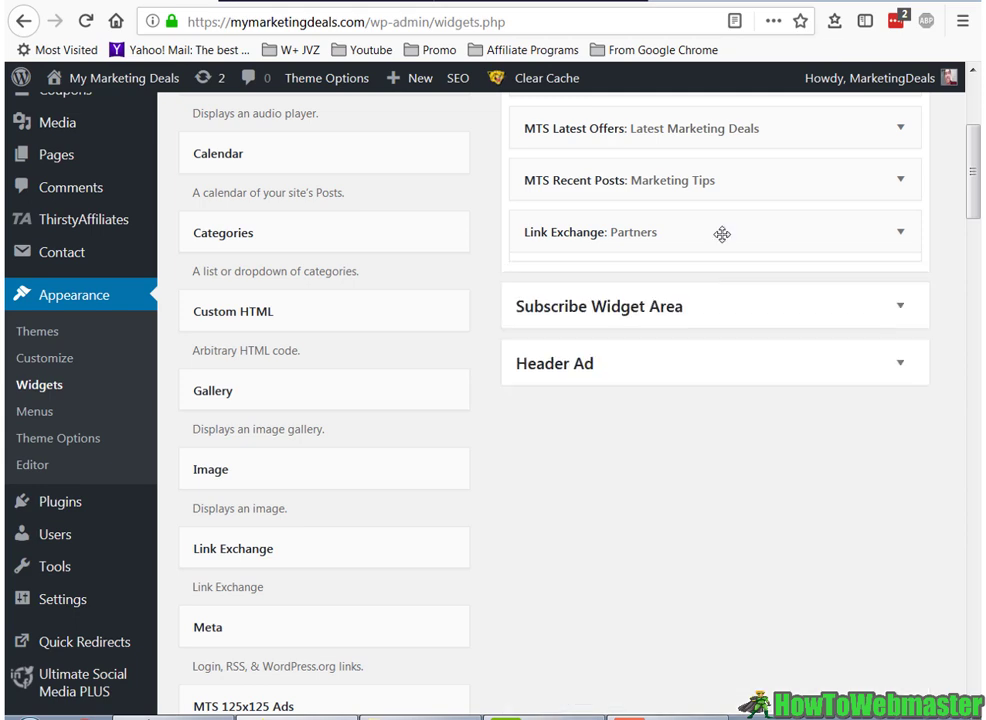
pyautogui.moveTo(722, 234); pyautogui.dragTo(606, 512)
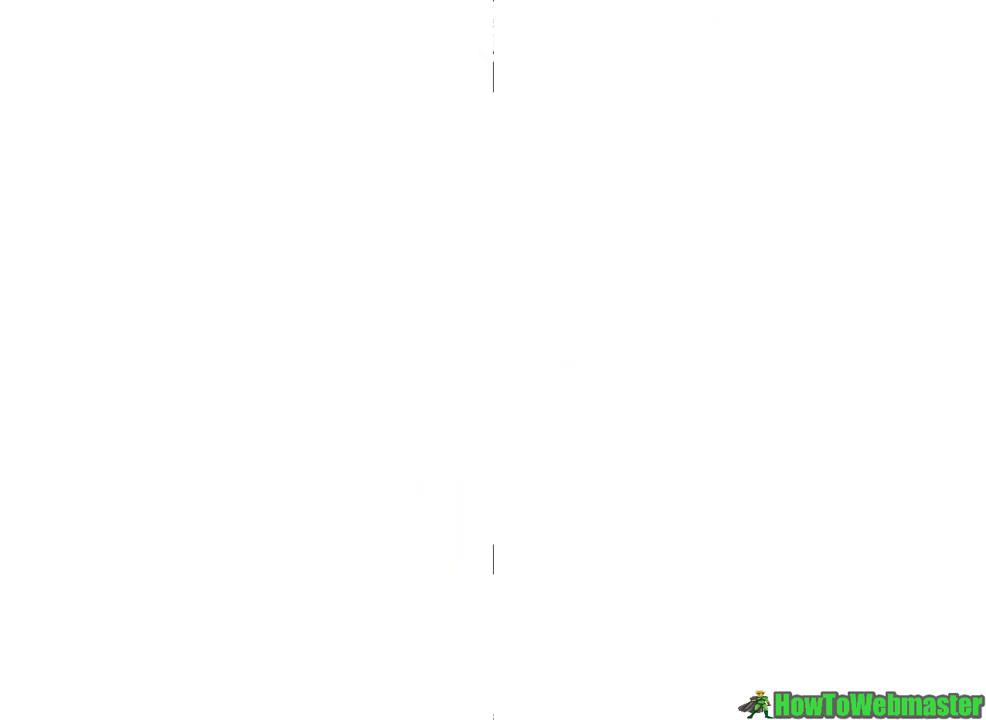
# - Open the live Submit a Link Request page and examine the fields and instructions of its form
pyautogui.click(815, 330)
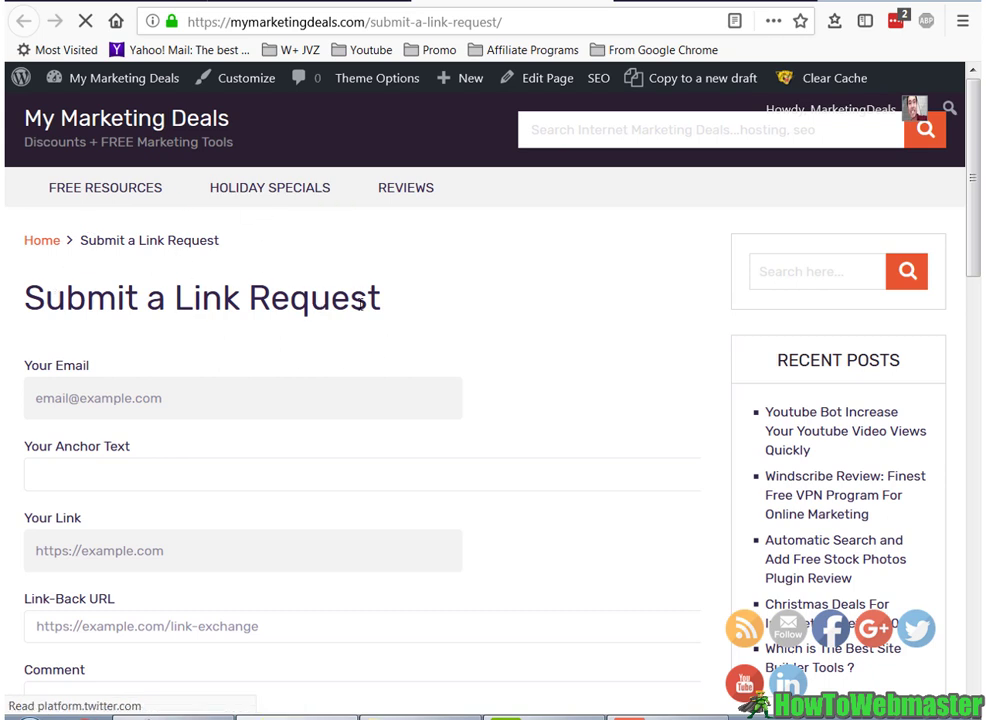
pyautogui.moveTo(360, 305); pyautogui.dragTo(7, 306)
pyautogui.click(455, 243)
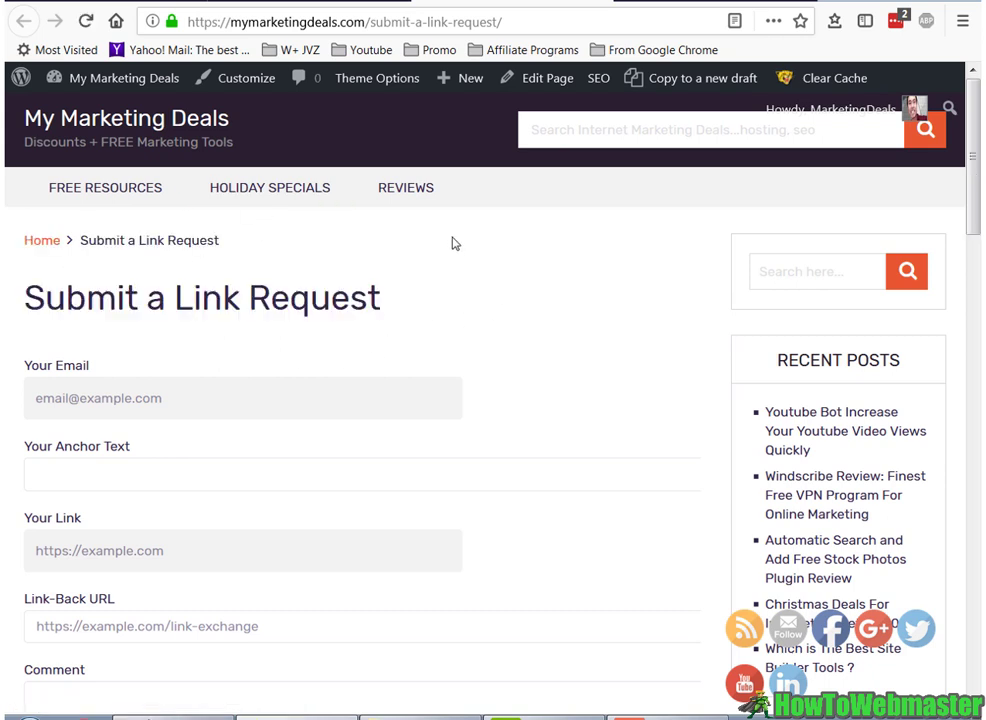
pyautogui.scroll(-2, 462, 301)
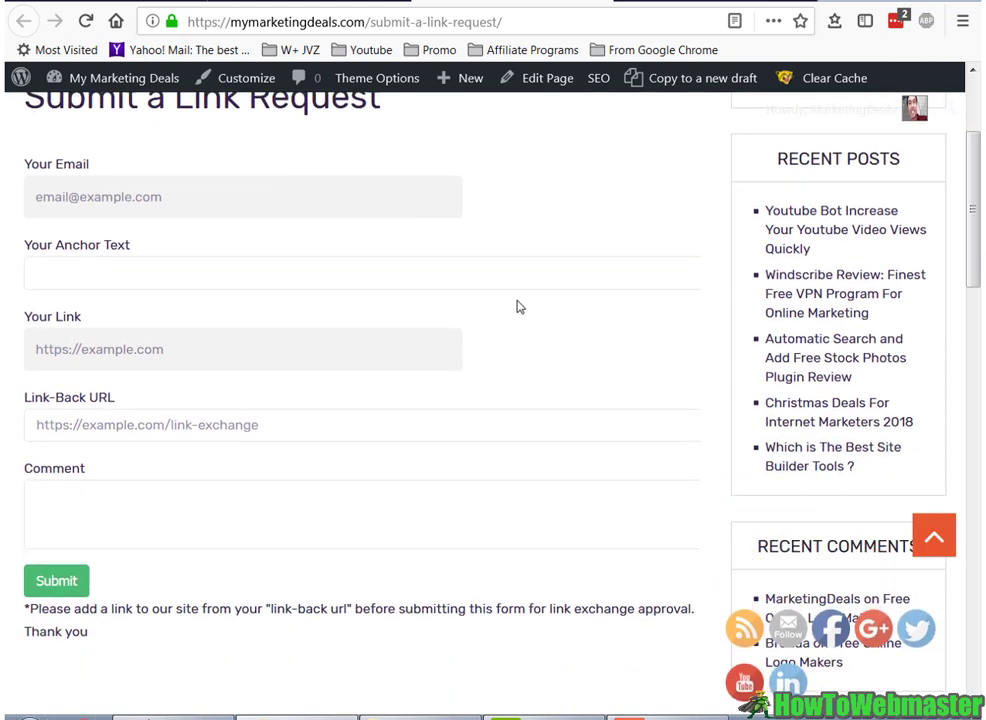
pyautogui.scroll(2, 517, 307)
pyautogui.scroll(-3, 517, 307)
pyautogui.scroll(1, 517, 307)
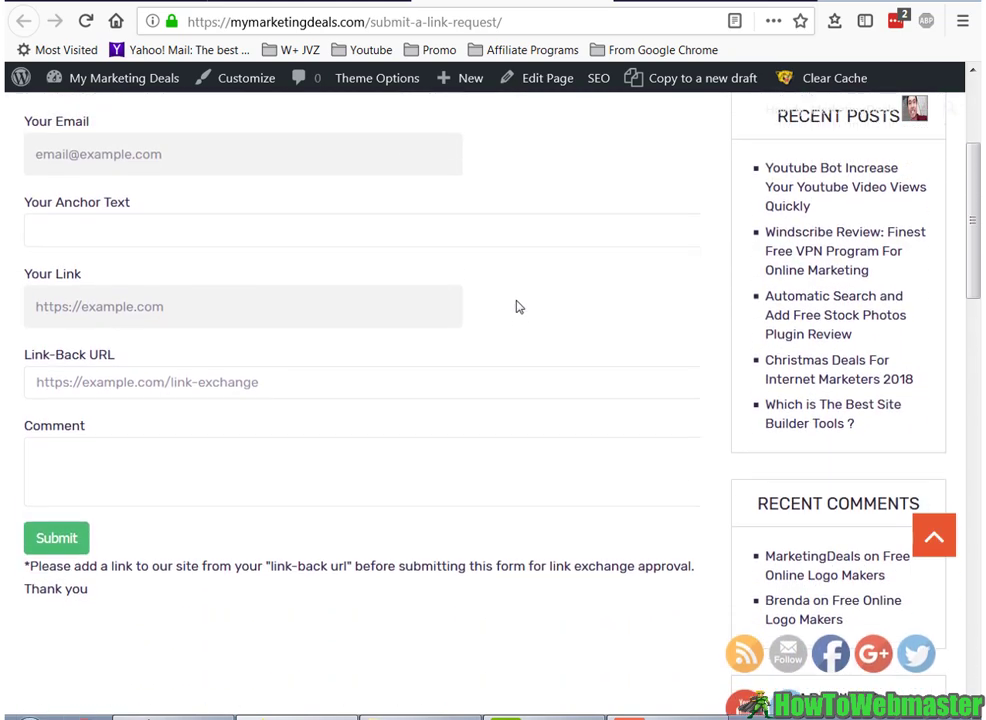
pyautogui.scroll(3, 517, 307)
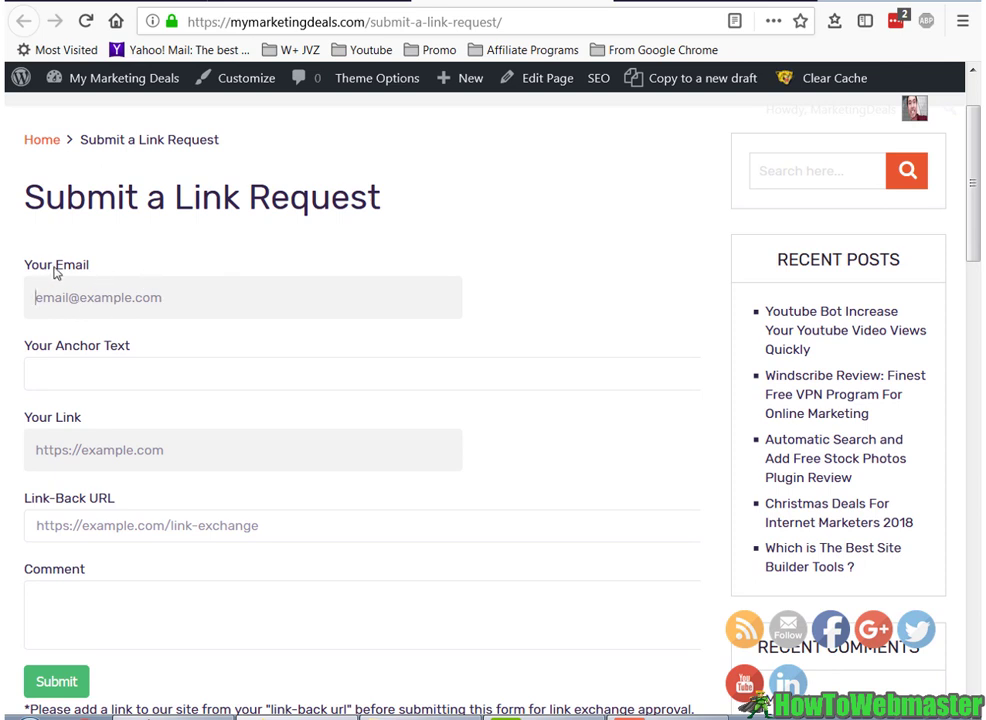
pyautogui.click(124, 382)
pyautogui.press('Tab')
pyautogui.click(163, 532)
pyautogui.click(262, 516)
pyautogui.scroll(-2, 476, 421)
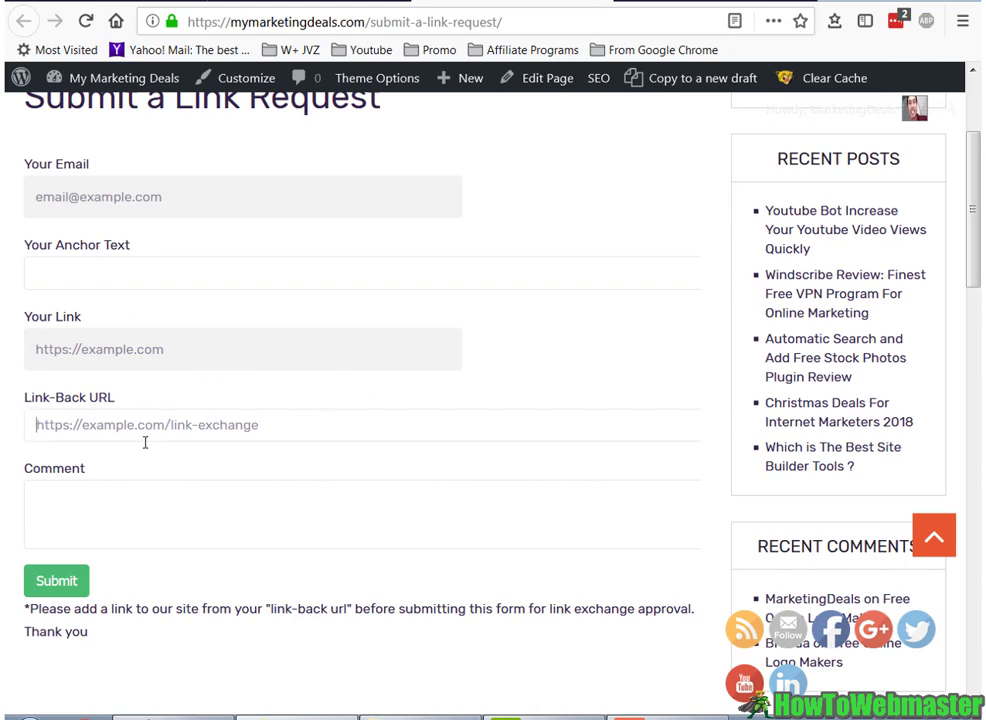
pyautogui.scroll(2, 350, 445)
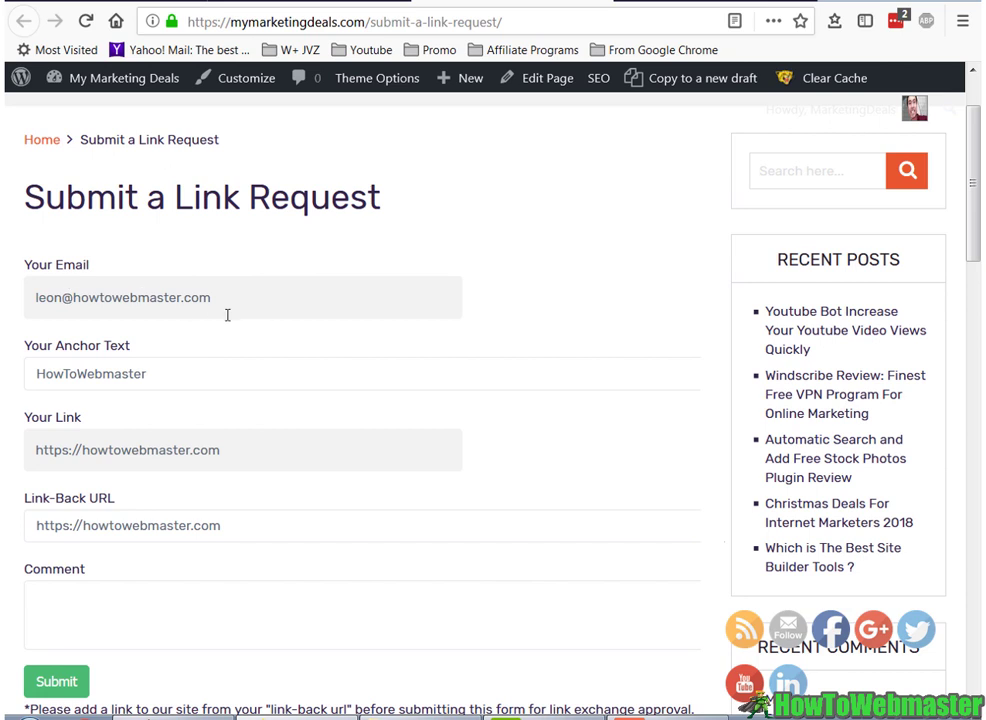
# - Review the entered email, anchor text, link and link-back URL in the link request form
pyautogui.moveTo(227, 315); pyautogui.dragTo(202, 313)
pyautogui.click(117, 385)
pyautogui.moveTo(46, 373); pyautogui.dragTo(191, 381)
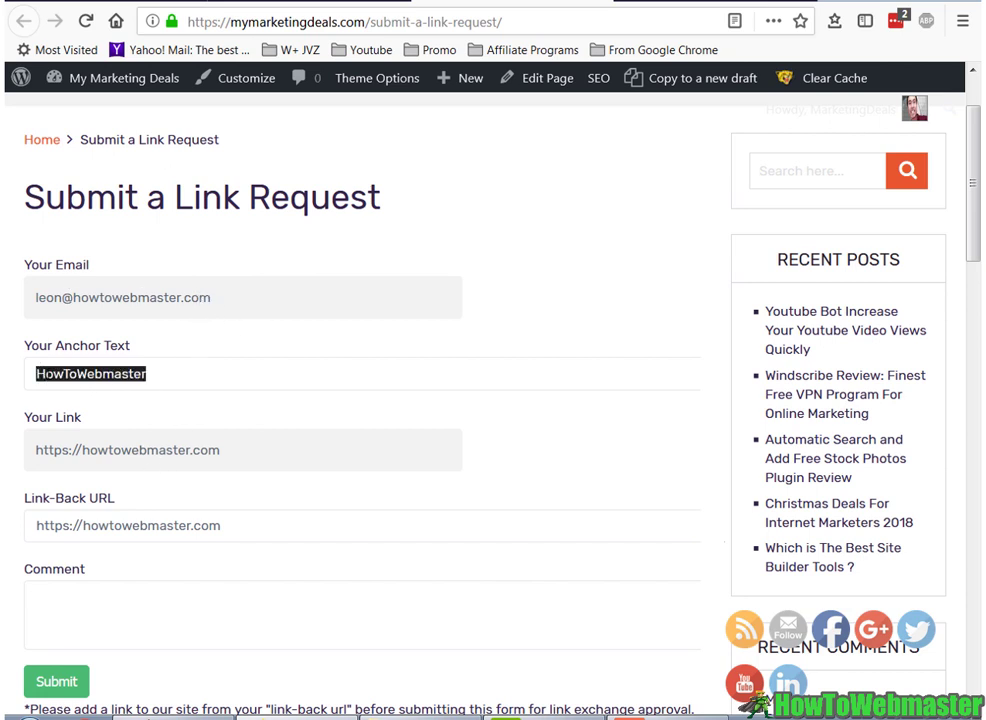
pyautogui.click(152, 376)
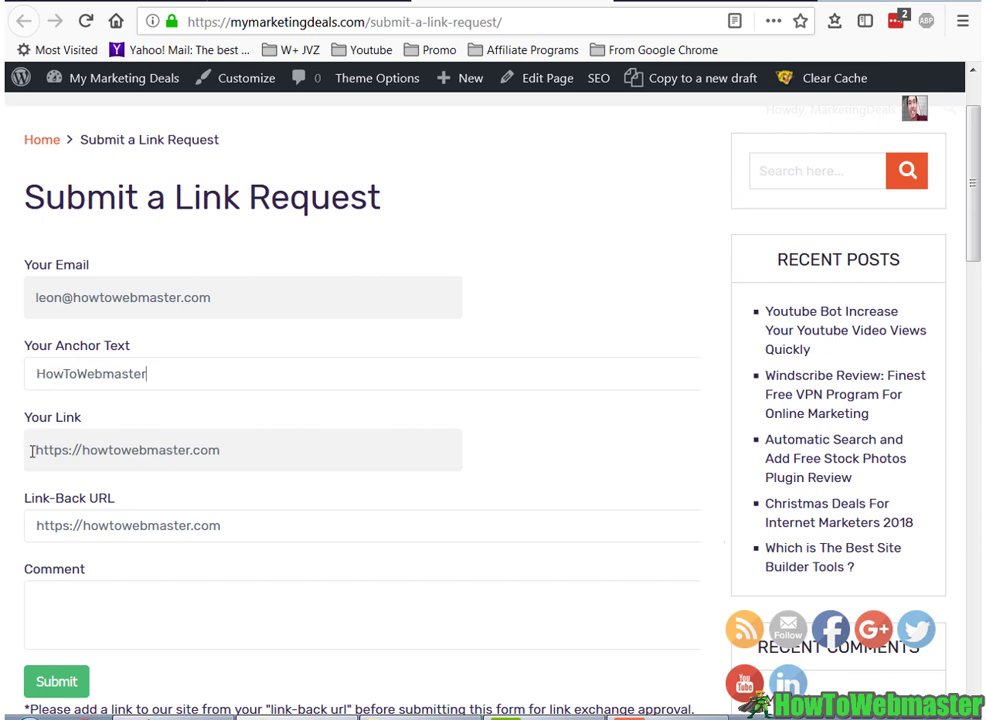
pyautogui.moveTo(32, 452); pyautogui.dragTo(225, 448)
pyautogui.click(245, 442)
pyautogui.moveTo(52, 528); pyautogui.dragTo(211, 524)
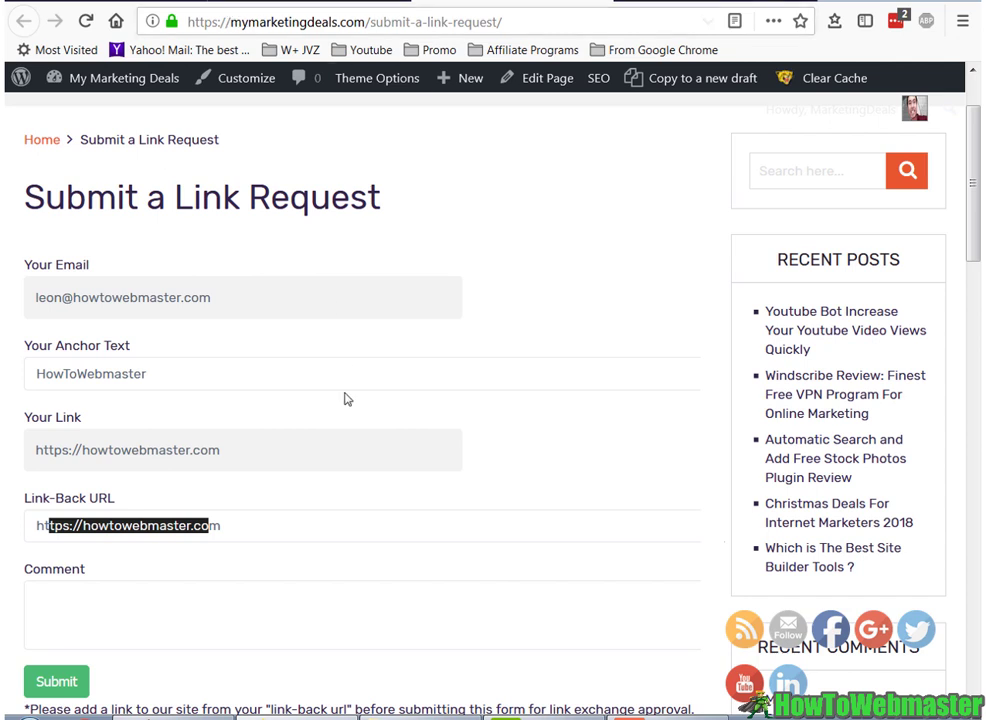
pyautogui.click(45, 583)
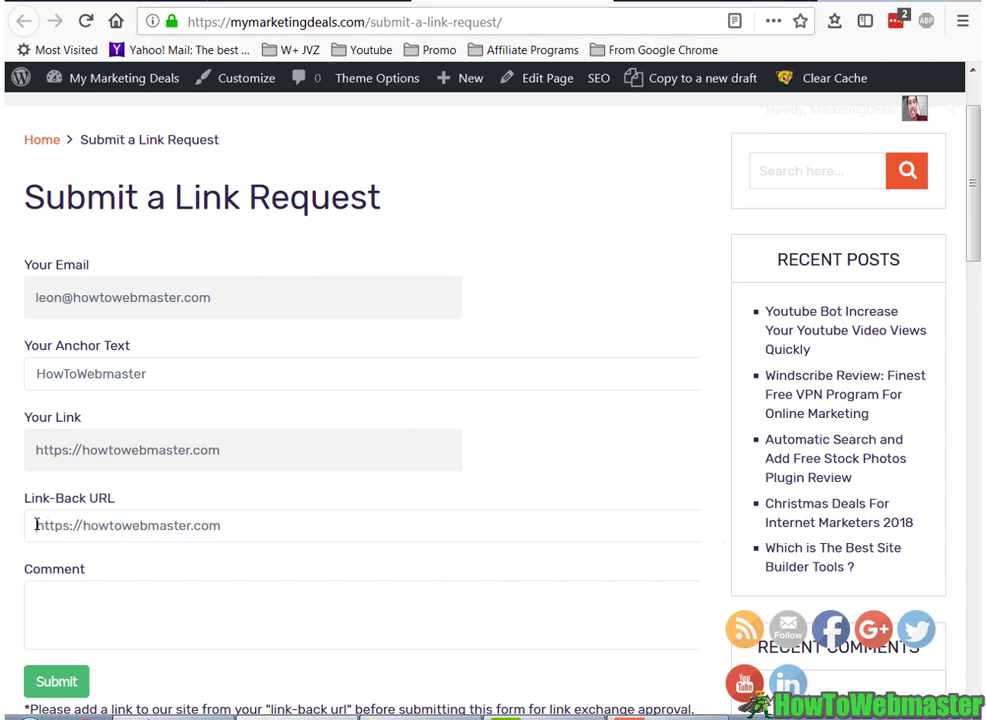
pyautogui.moveTo(36, 525); pyautogui.dragTo(246, 527)
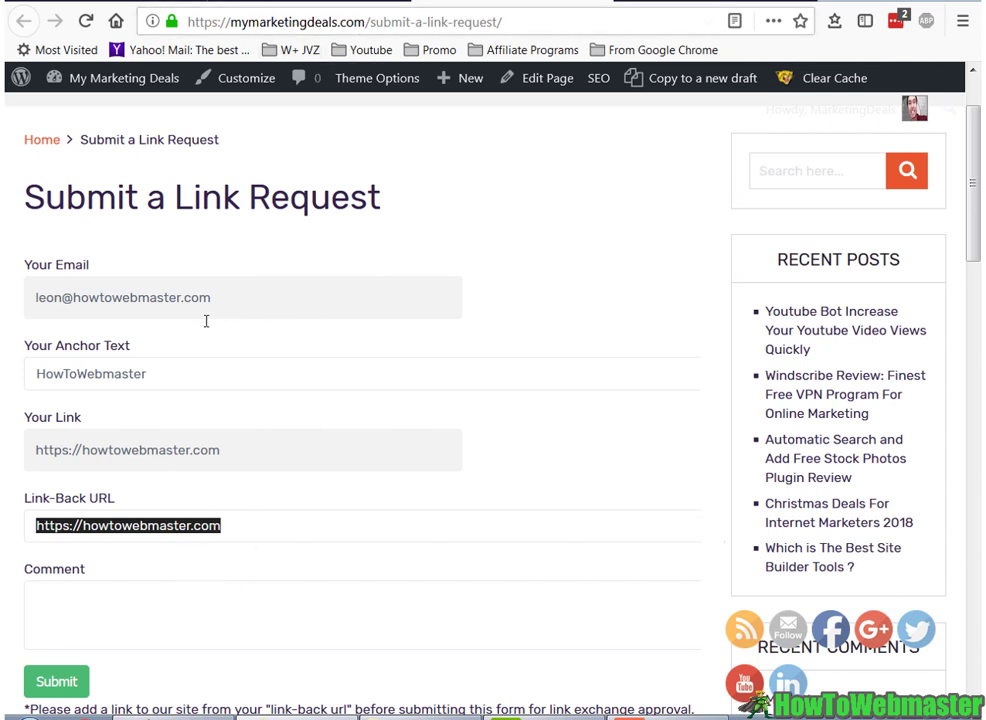
pyautogui.moveTo(39, 372); pyautogui.dragTo(147, 409)
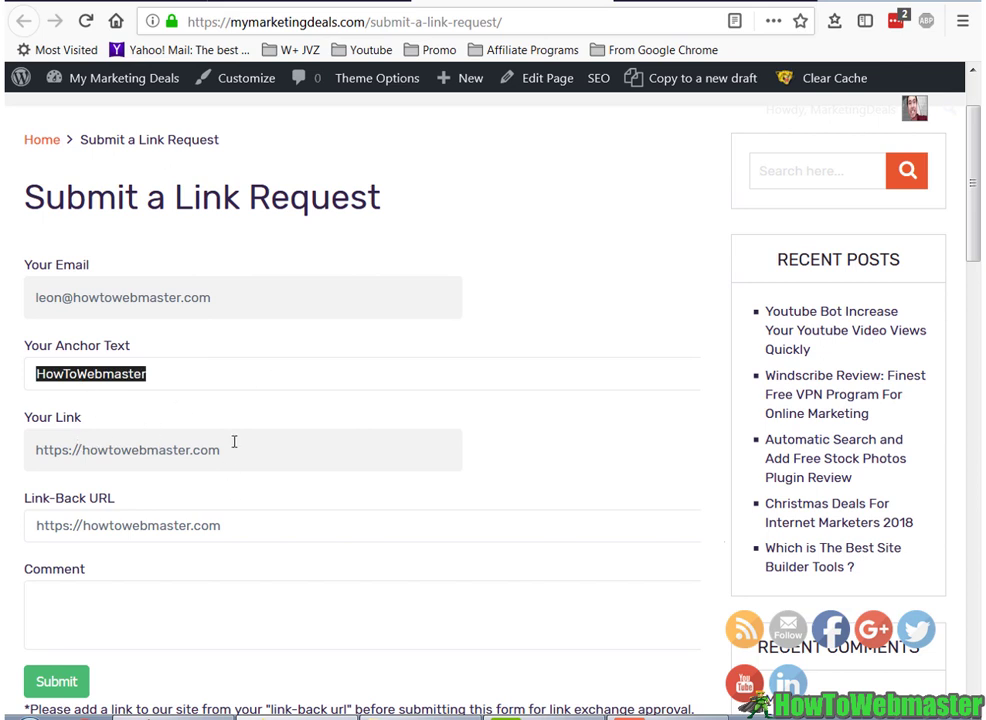
# - Submit the completed link request and read the notice at the head of the page
pyautogui.click(58, 682)
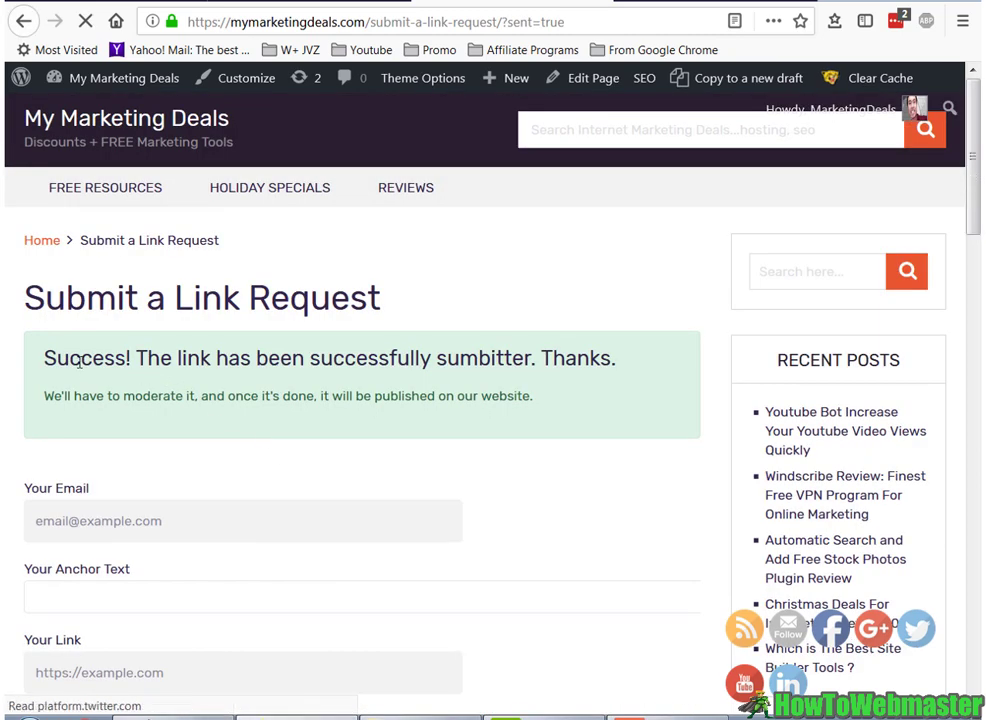
pyautogui.moveTo(81, 358); pyautogui.dragTo(615, 473)
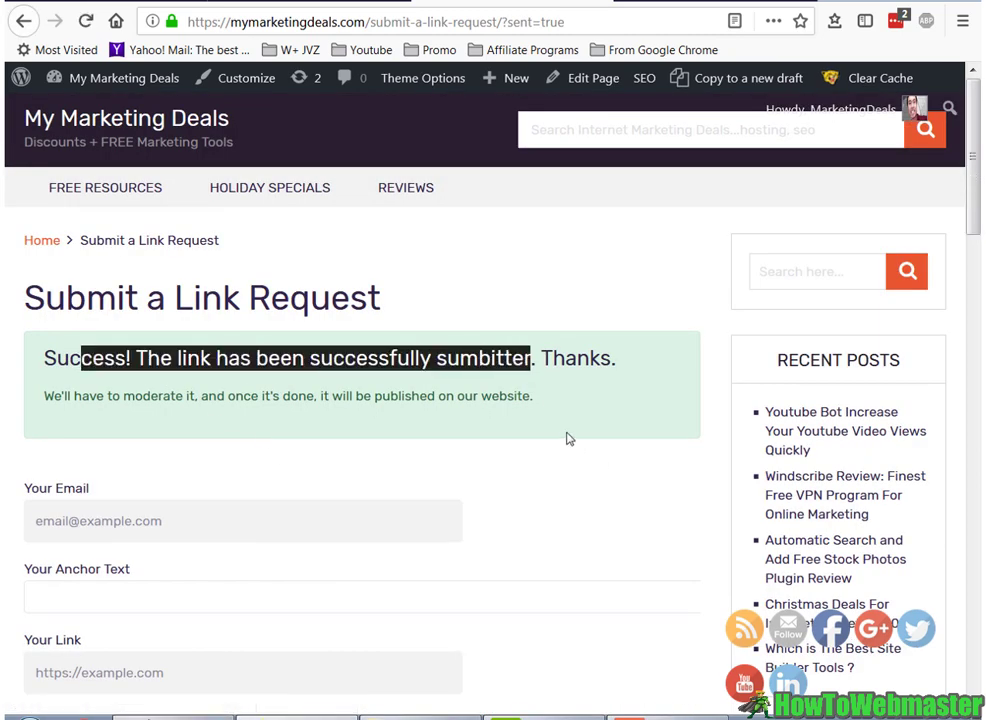
pyautogui.click(326, 396)
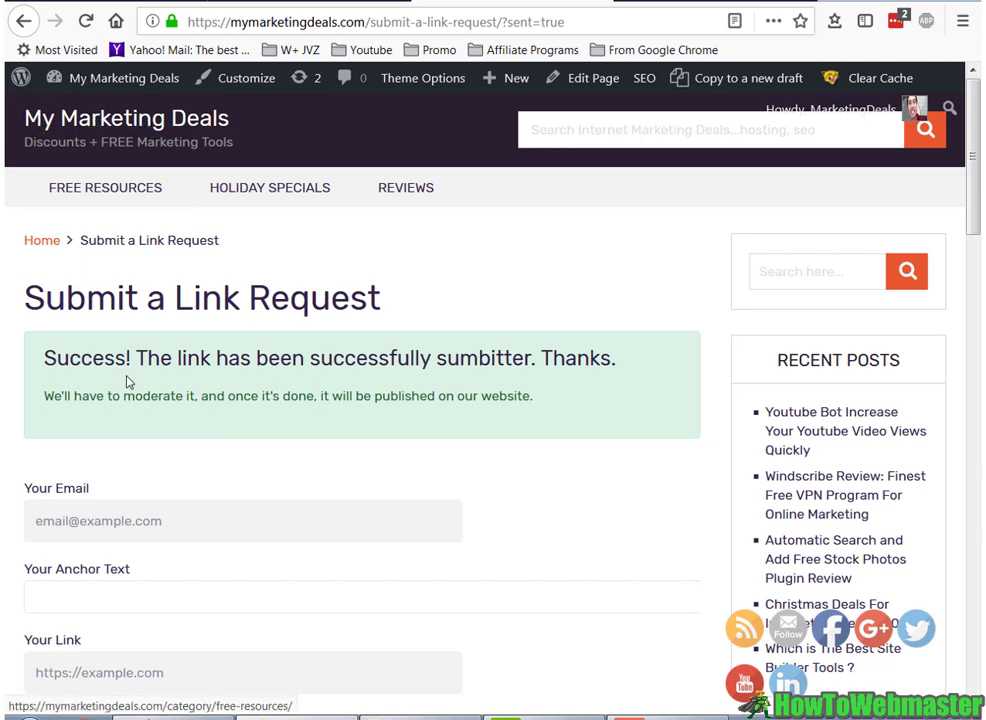
# - Open the Submit a Link Request page for editing and select its [link-exchange-form] shortcode
pyautogui.scroll(-3, 363, 396)
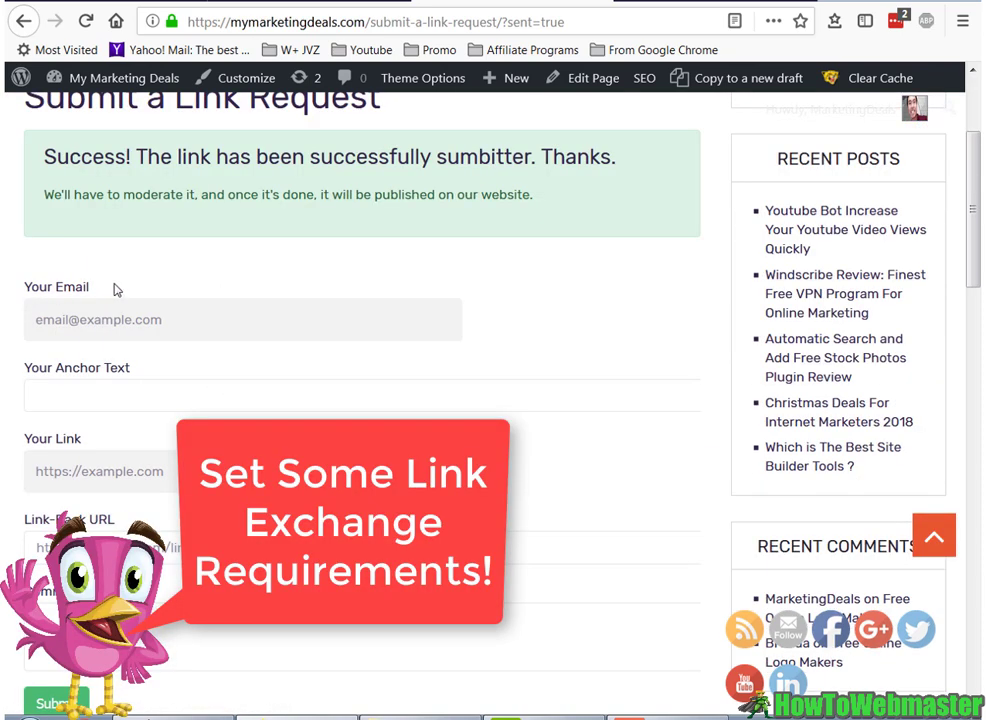
pyautogui.scroll(2, 172, 275)
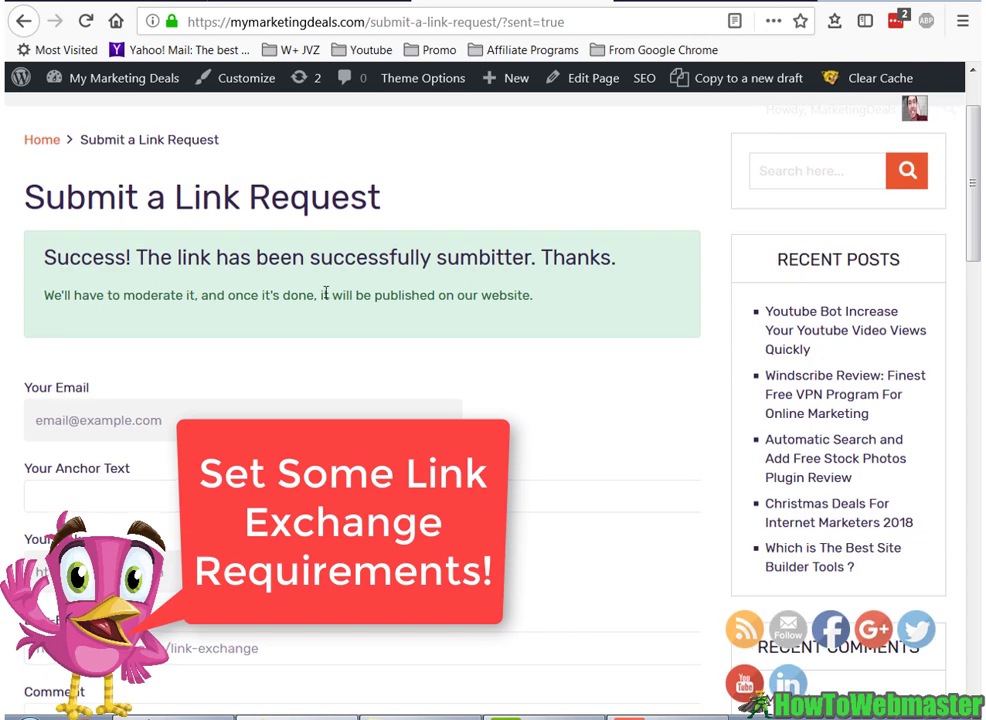
pyautogui.scroll(-2, 335, 270)
pyautogui.scroll(3, 568, 240)
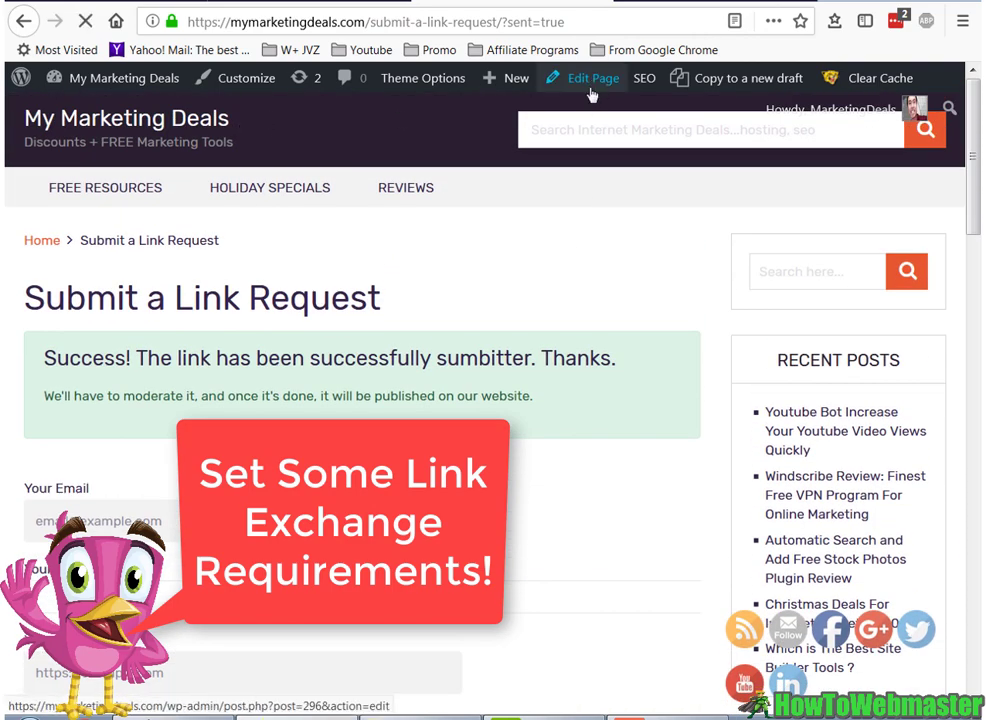
pyautogui.click(590, 86)
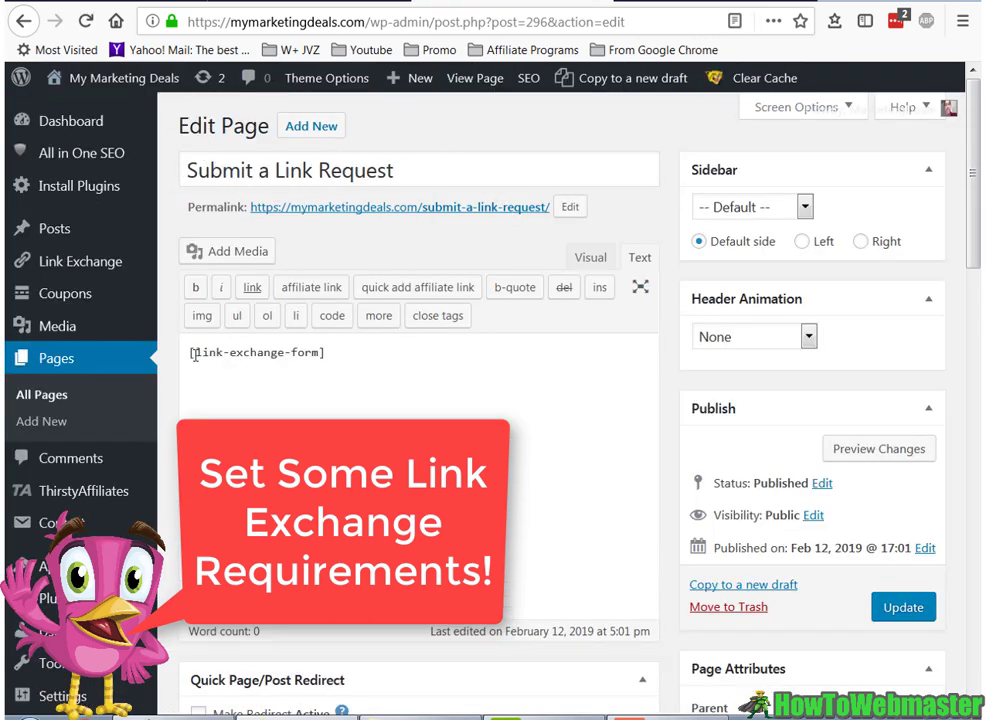
pyautogui.moveTo(187, 352); pyautogui.dragTo(437, 353)
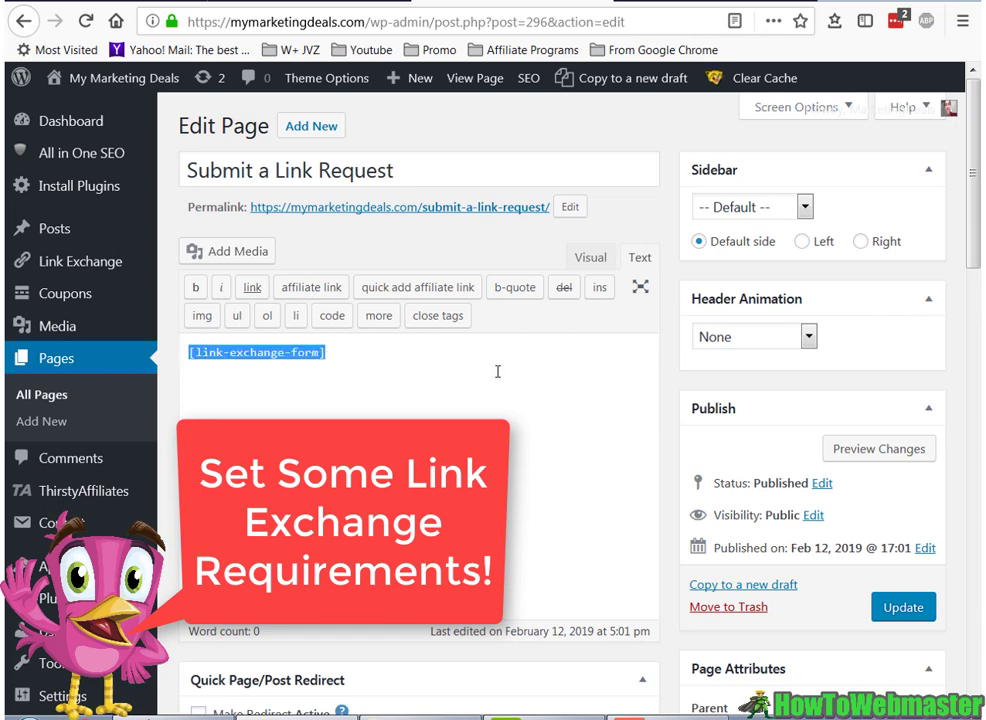
pyautogui.click(590, 257)
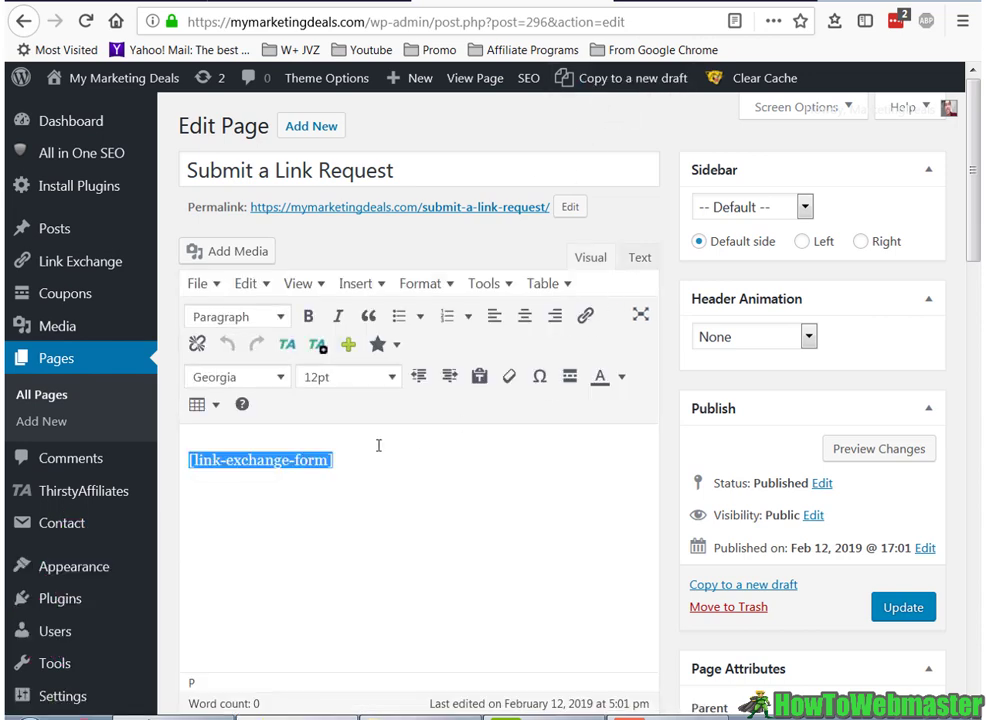
pyautogui.click(193, 460)
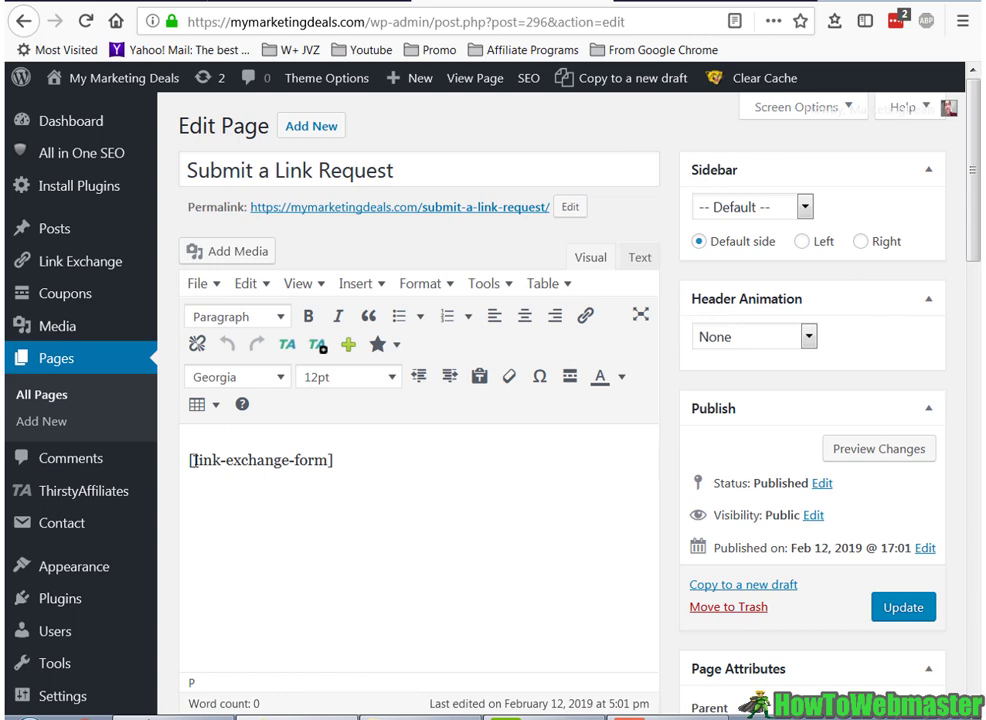
pyautogui.press('Return')
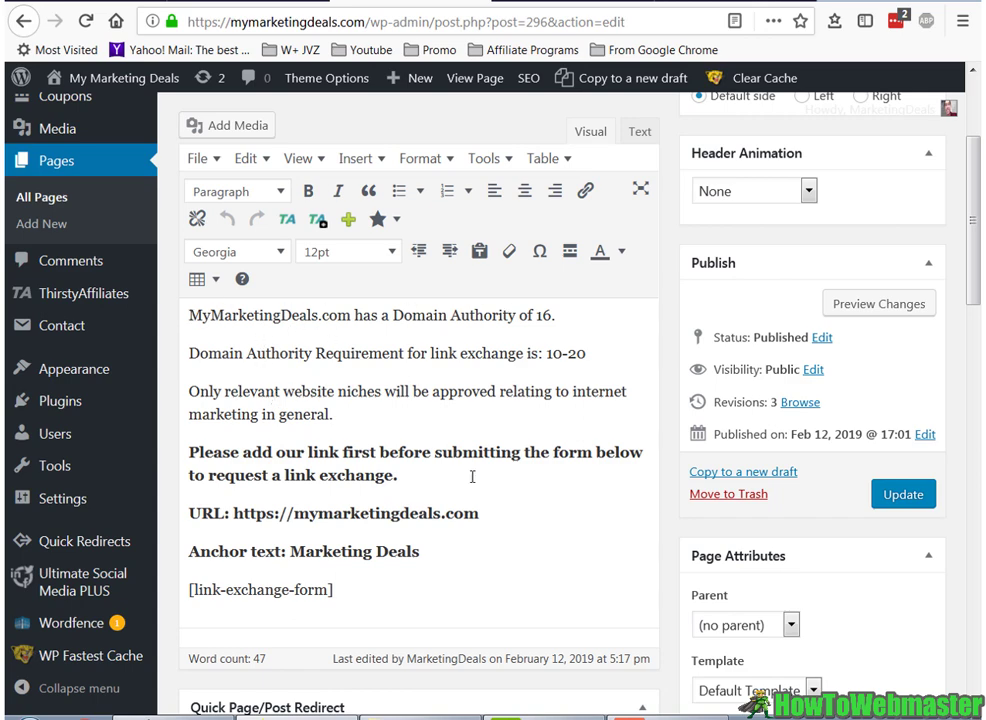
# - View the published Submit a Link Request page and review the two Domain Authority lines in its editor
pyautogui.click(476, 77)
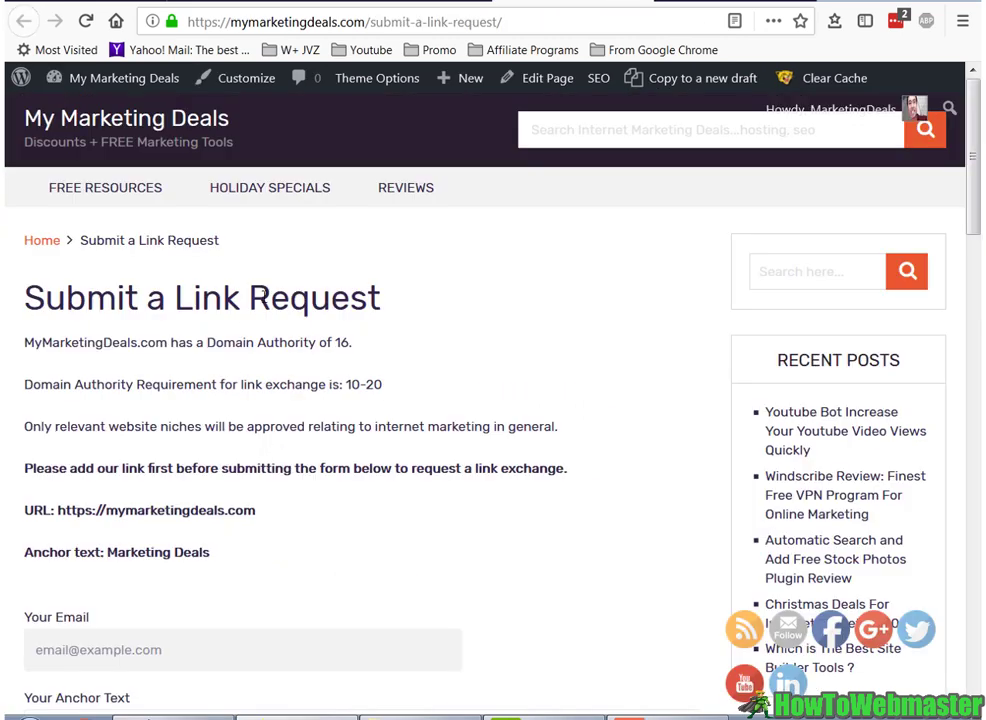
pyautogui.click(265, 2)
pyautogui.click(247, 356)
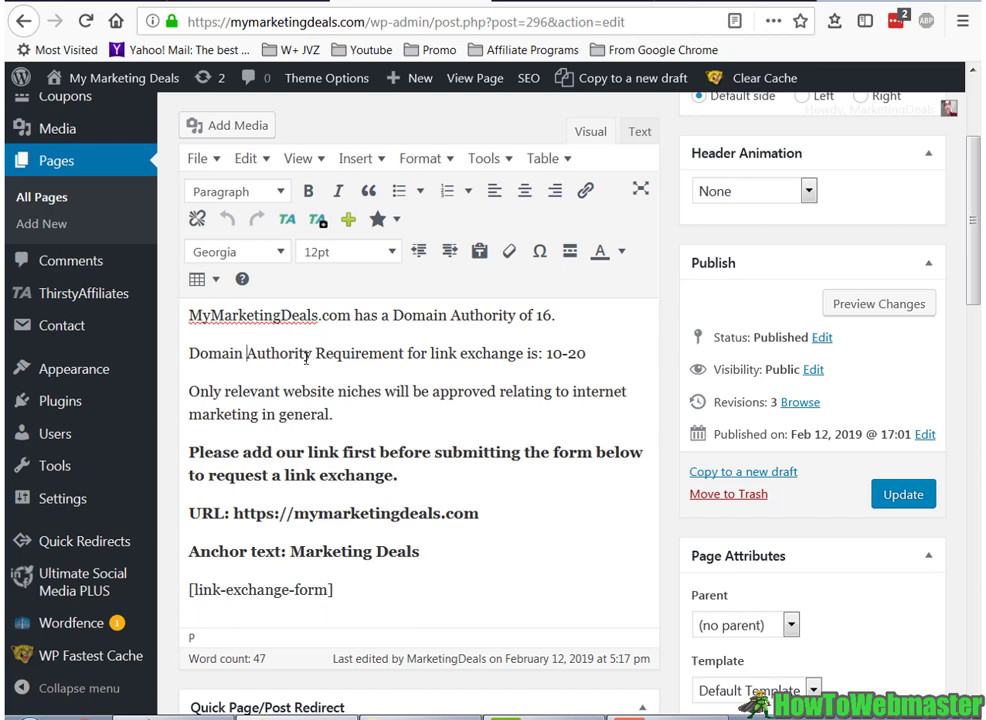
pyautogui.moveTo(194, 319); pyautogui.dragTo(350, 315)
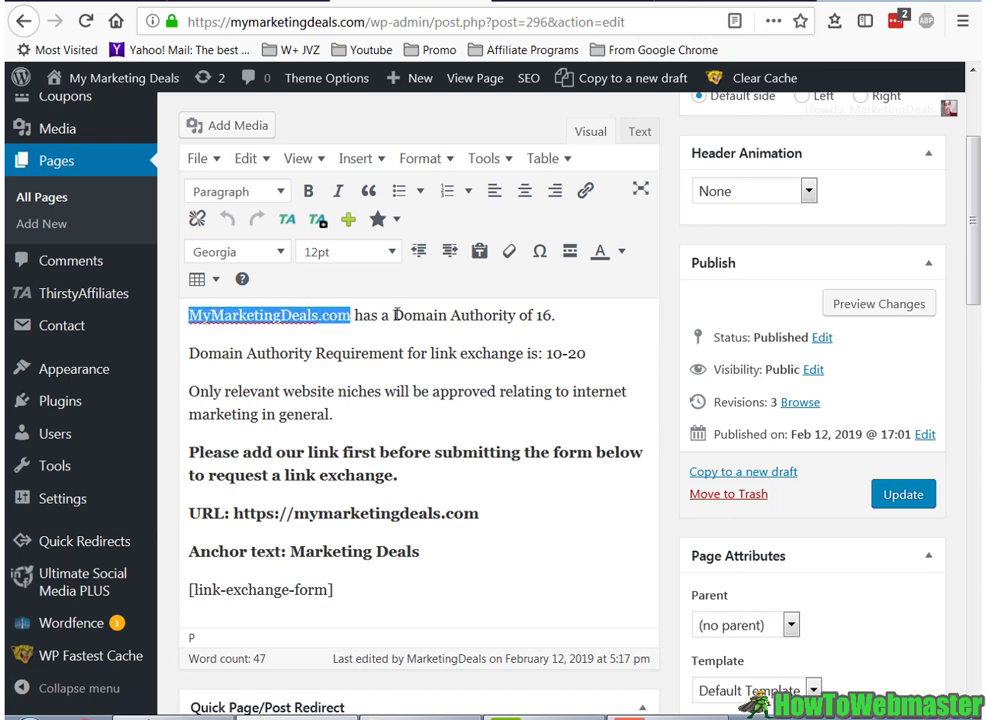
pyautogui.moveTo(397, 314); pyautogui.dragTo(556, 340)
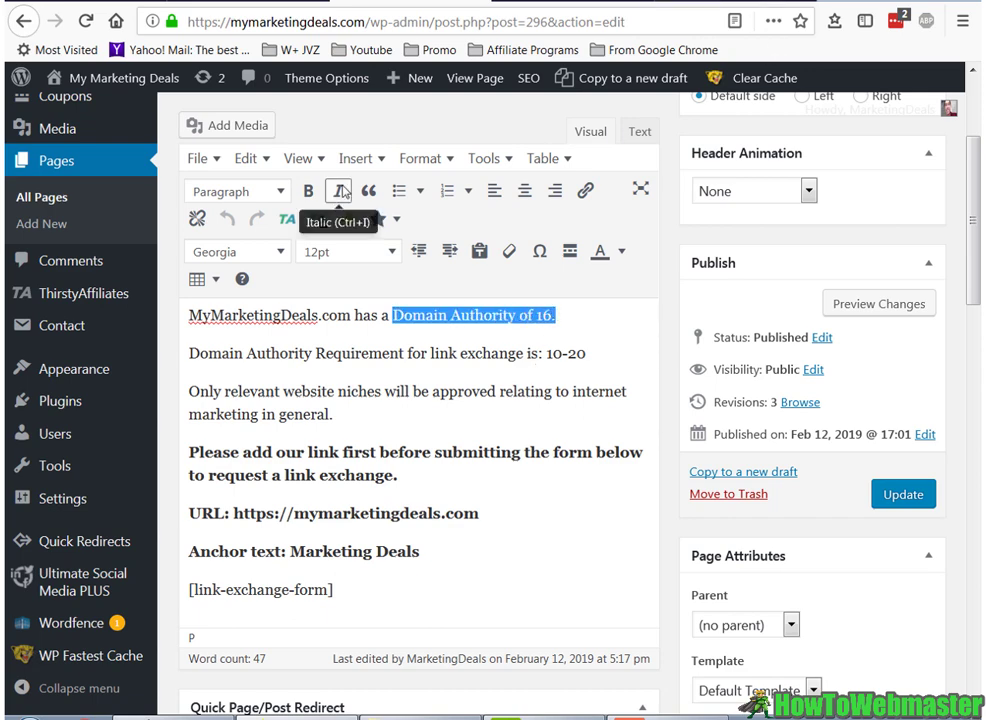
pyautogui.click(595, 342)
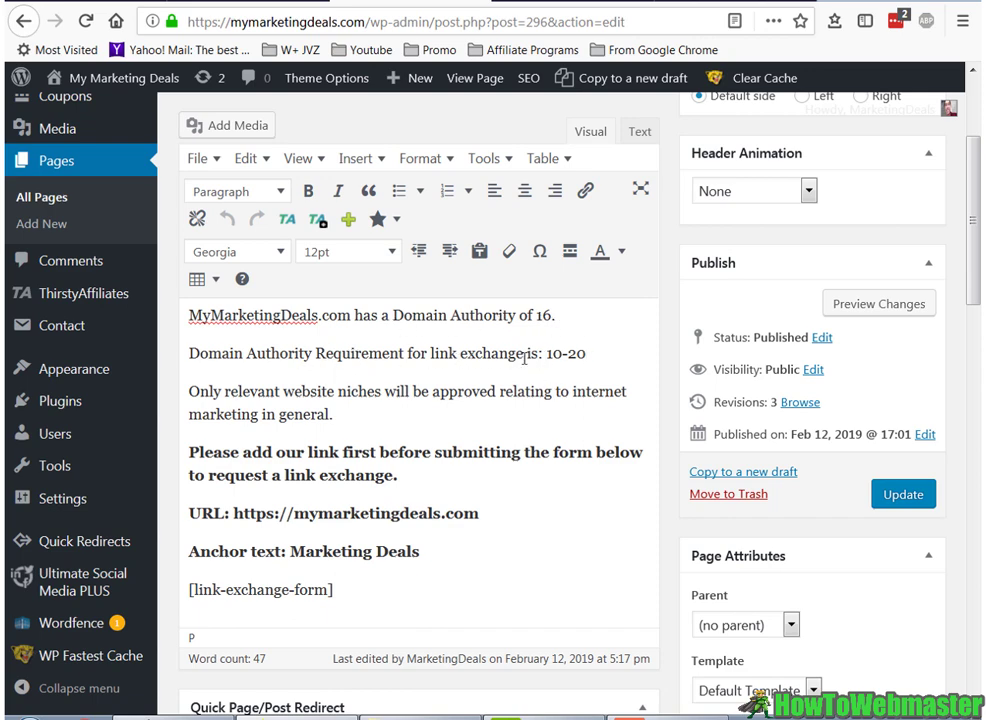
pyautogui.moveTo(544, 354); pyautogui.dragTo(598, 355)
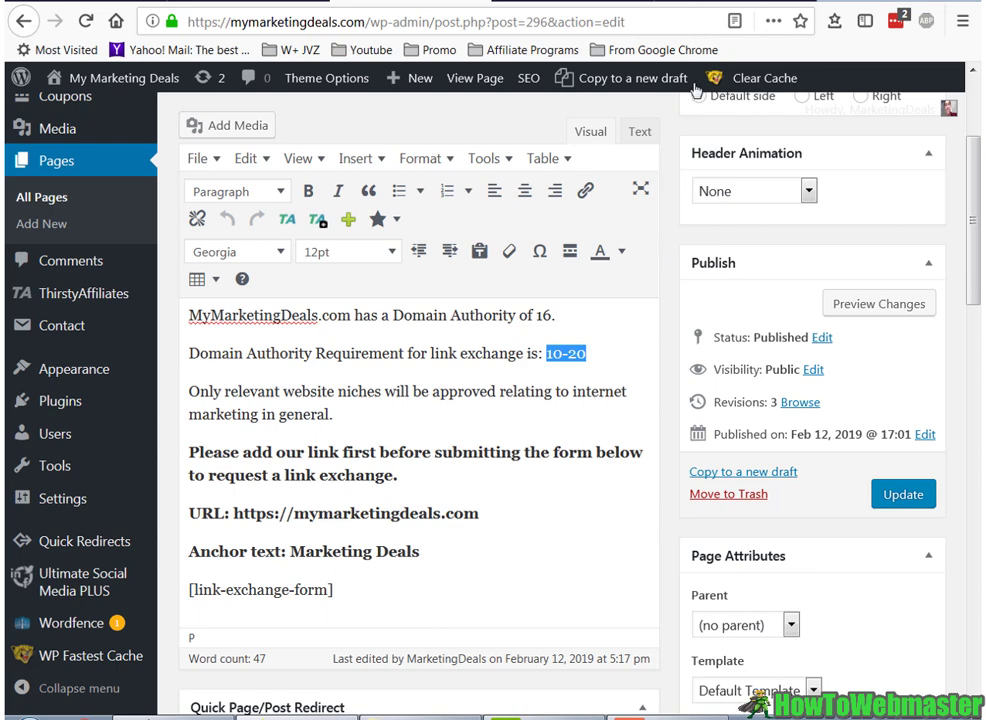
# - Switch to the SmallSEOTools Domain Authority Checker and review the two domains entered for checking
pyautogui.click(734, 2)
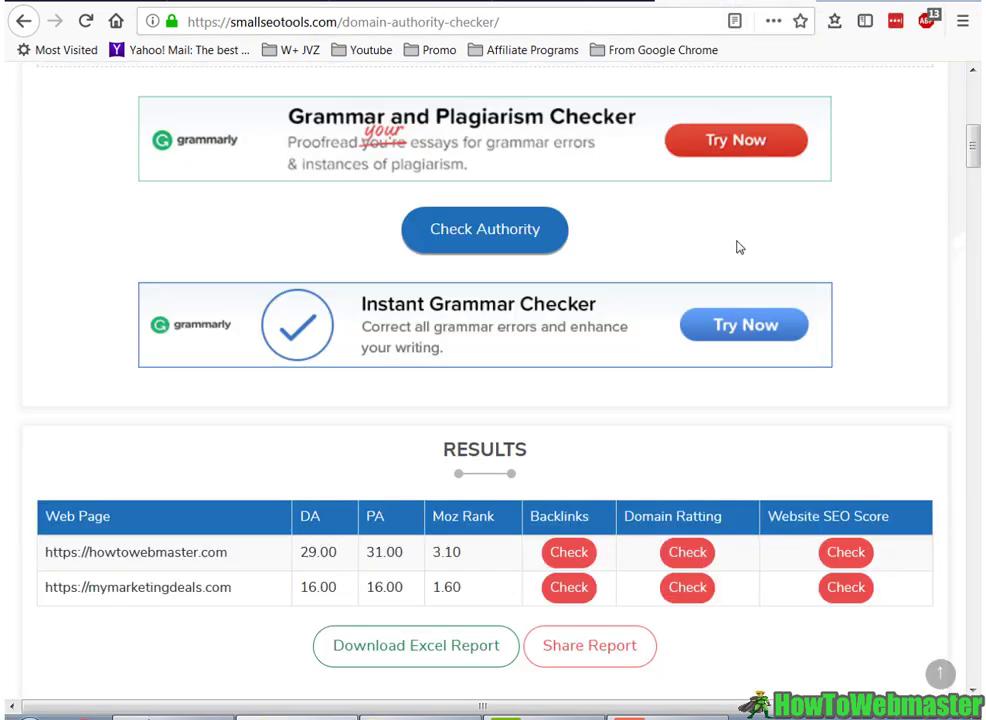
pyautogui.scroll(10, 738, 247)
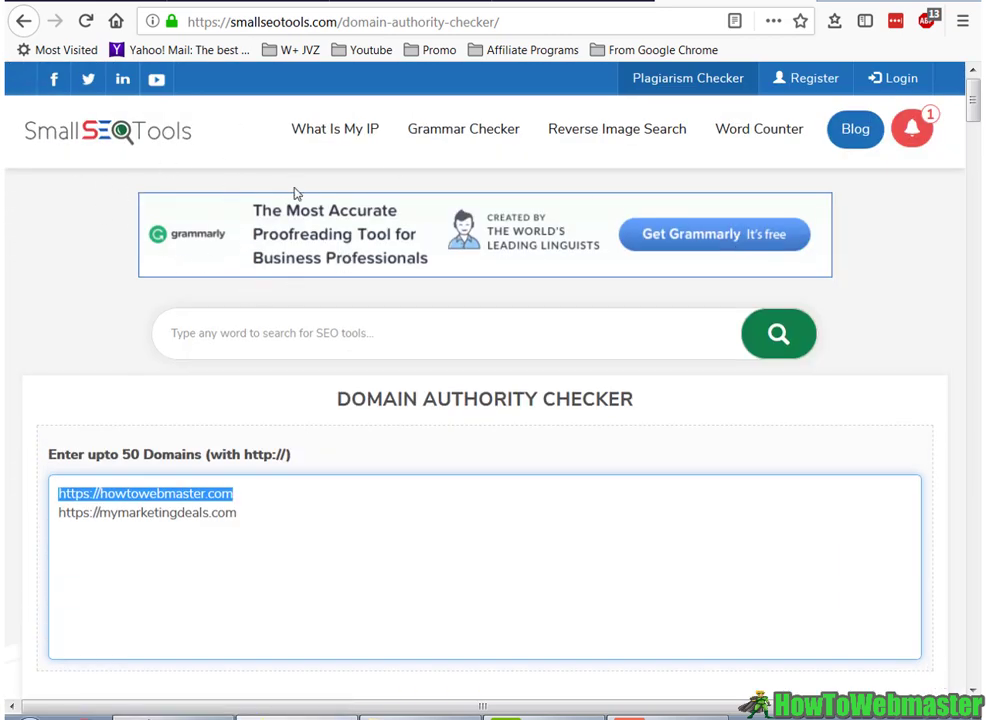
pyautogui.scroll(-2, 403, 356)
pyautogui.scroll(-2, 462, 482)
pyautogui.click(422, 405)
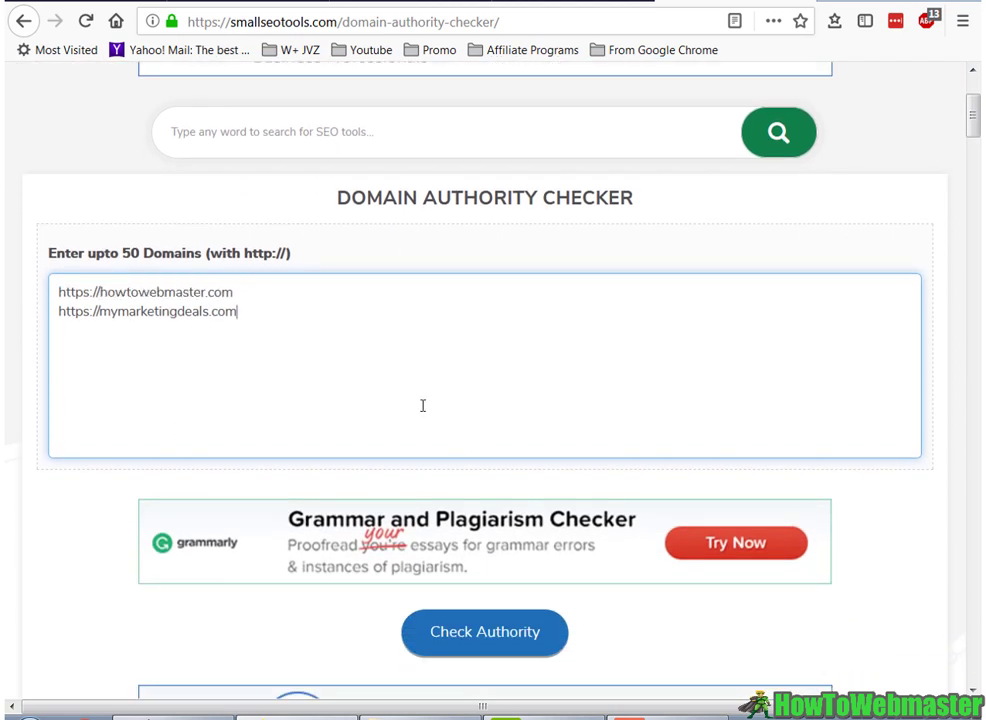
pyautogui.hotkey('ctrl', 'a')
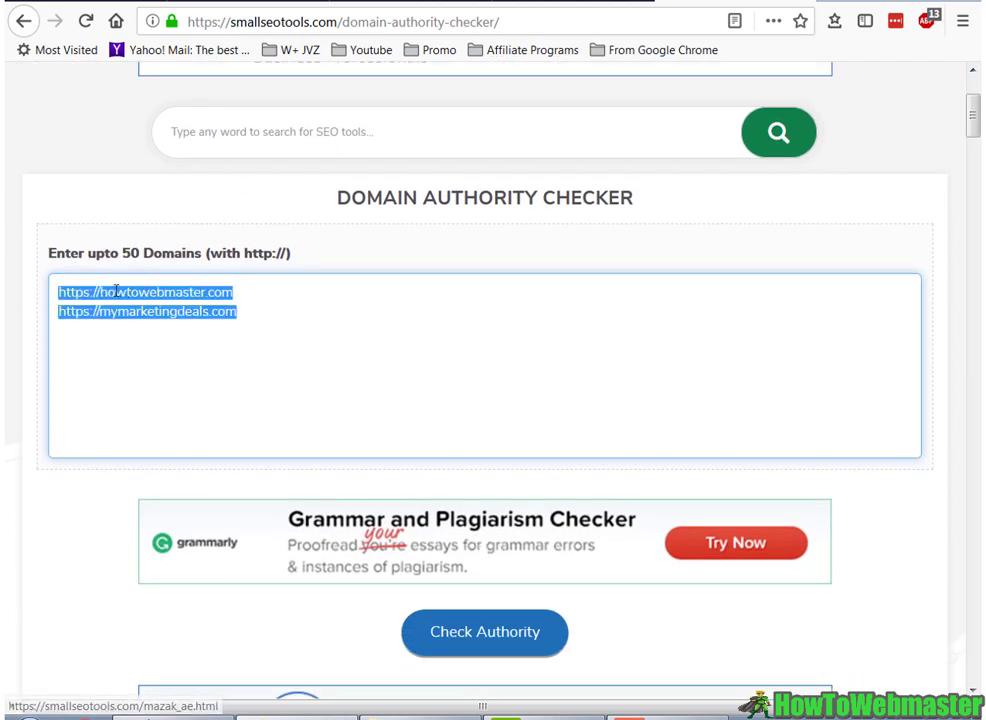
pyautogui.click(306, 354)
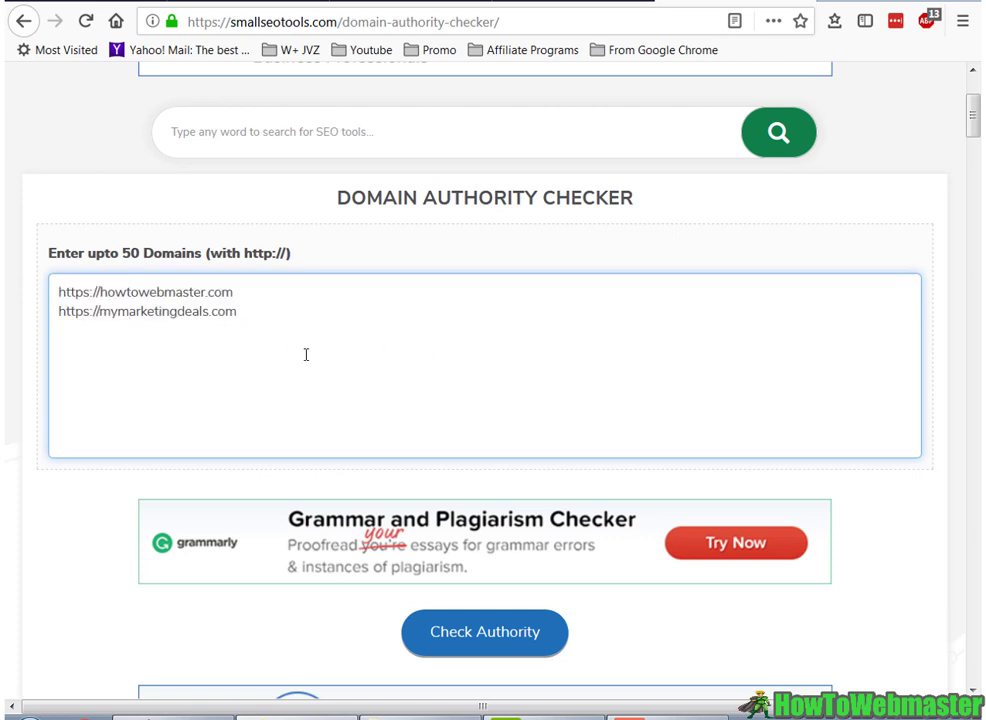
# - Examine the results table and compare the DA values of howtowebmaster.com and mymarketingdeals.com
pyautogui.scroll(-6, 396, 363)
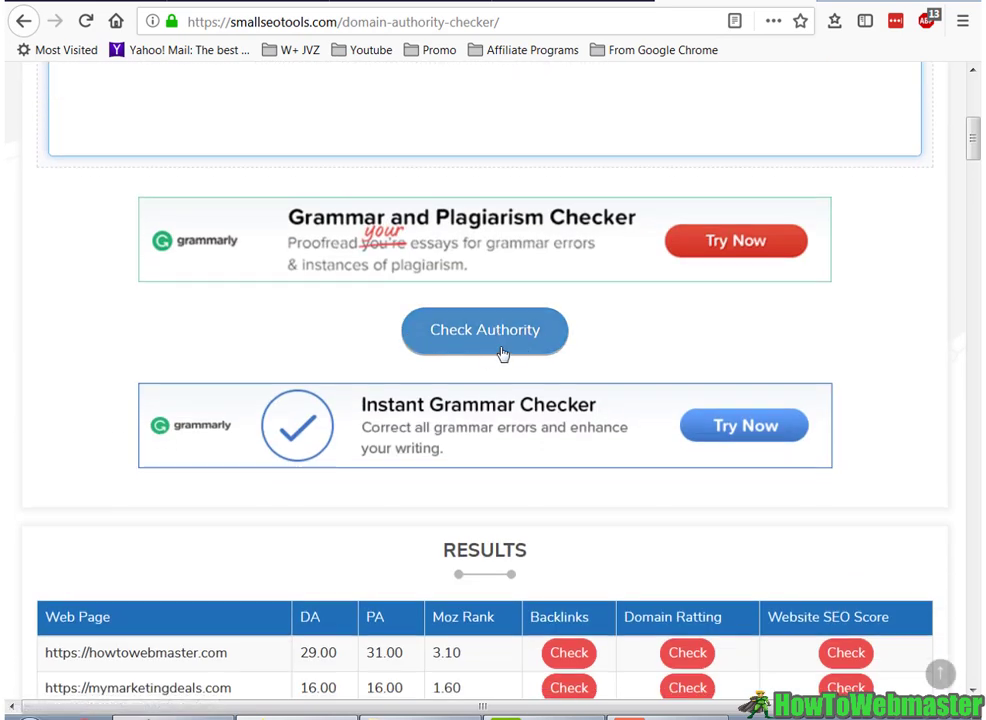
pyautogui.scroll(-6, 503, 352)
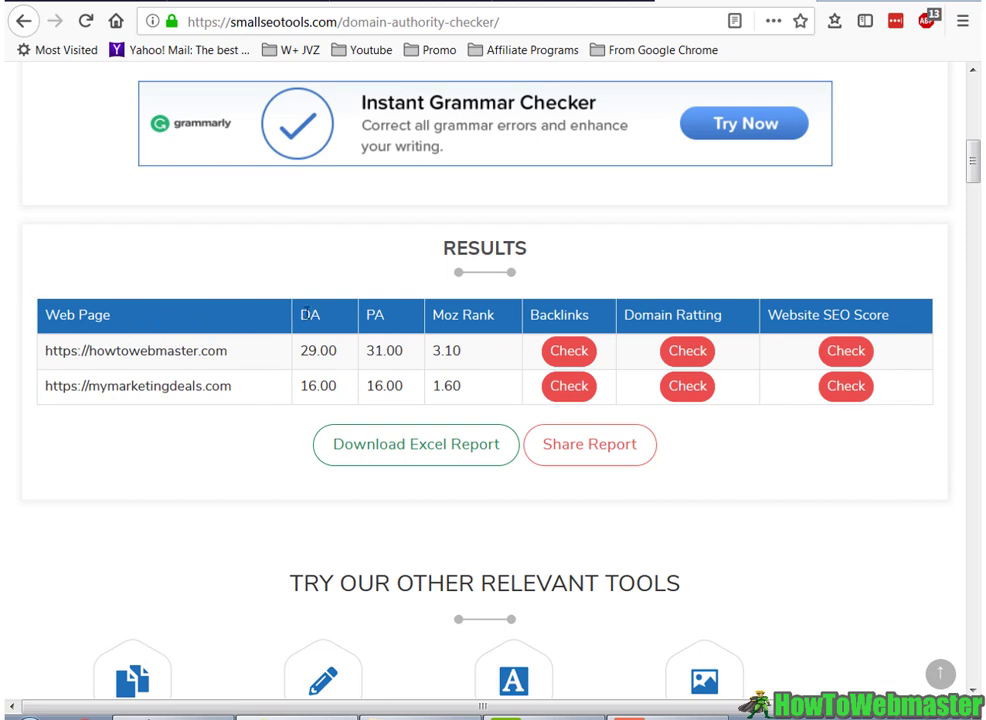
pyautogui.moveTo(299, 318); pyautogui.dragTo(317, 313)
pyautogui.moveTo(43, 351); pyautogui.dragTo(78, 387)
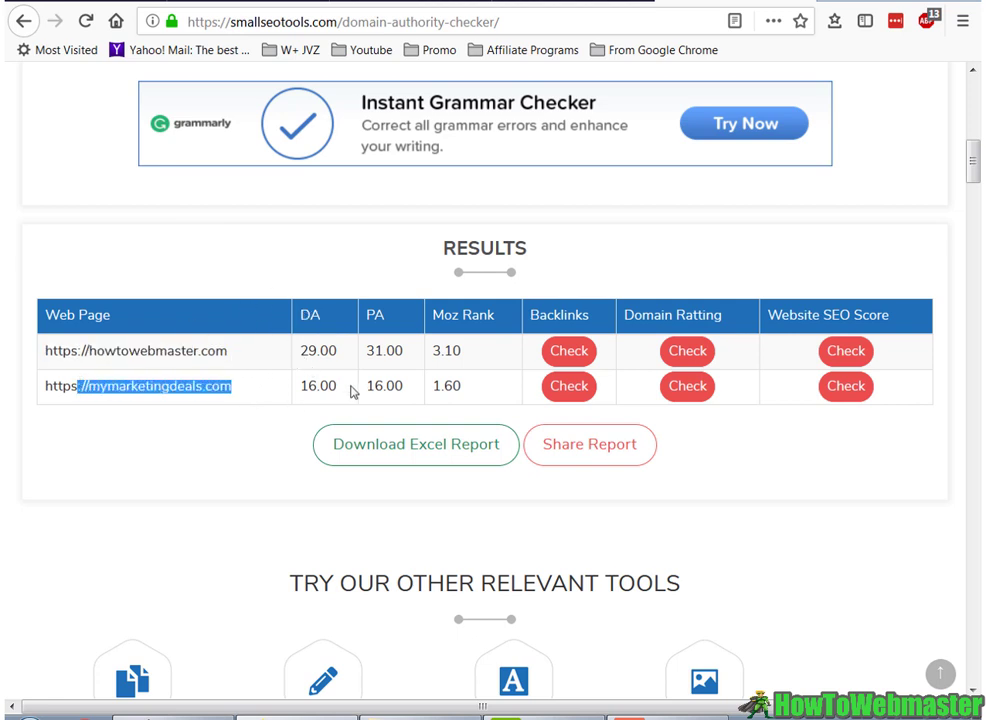
pyautogui.moveTo(354, 389); pyautogui.dragTo(297, 388)
pyautogui.click(66, 352)
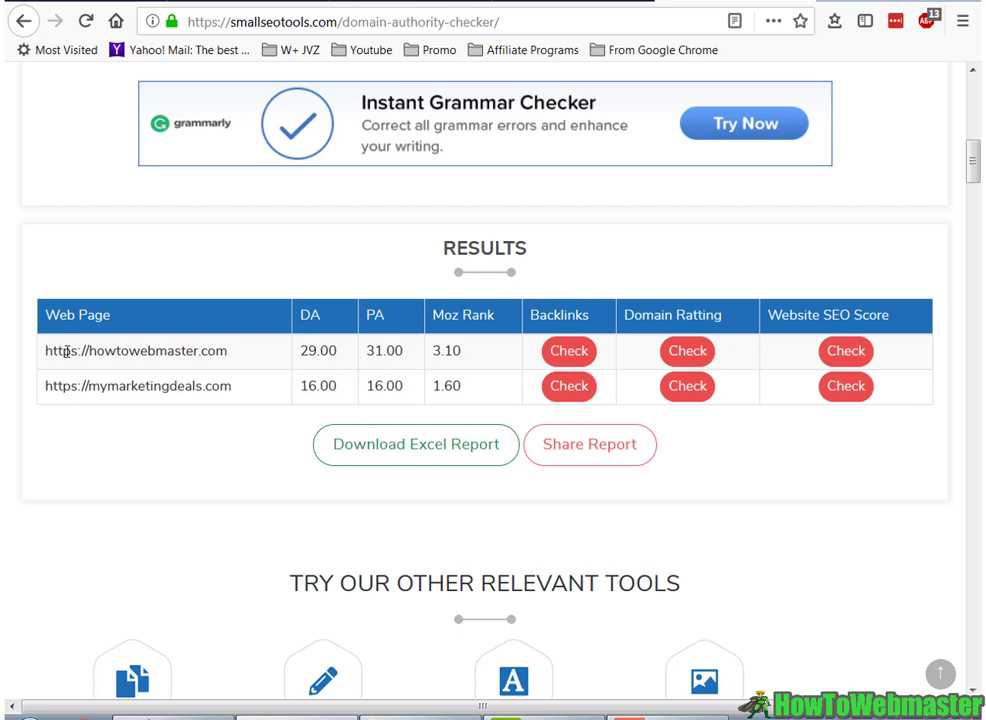
pyautogui.moveTo(57, 351); pyautogui.dragTo(181, 352)
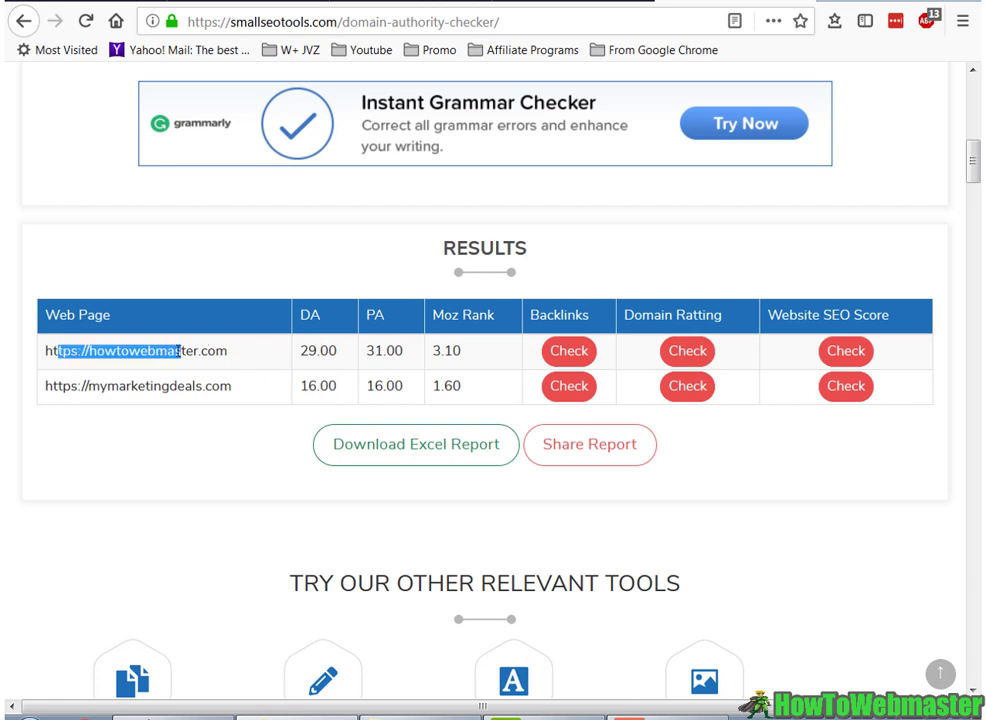
pyautogui.click(238, 352)
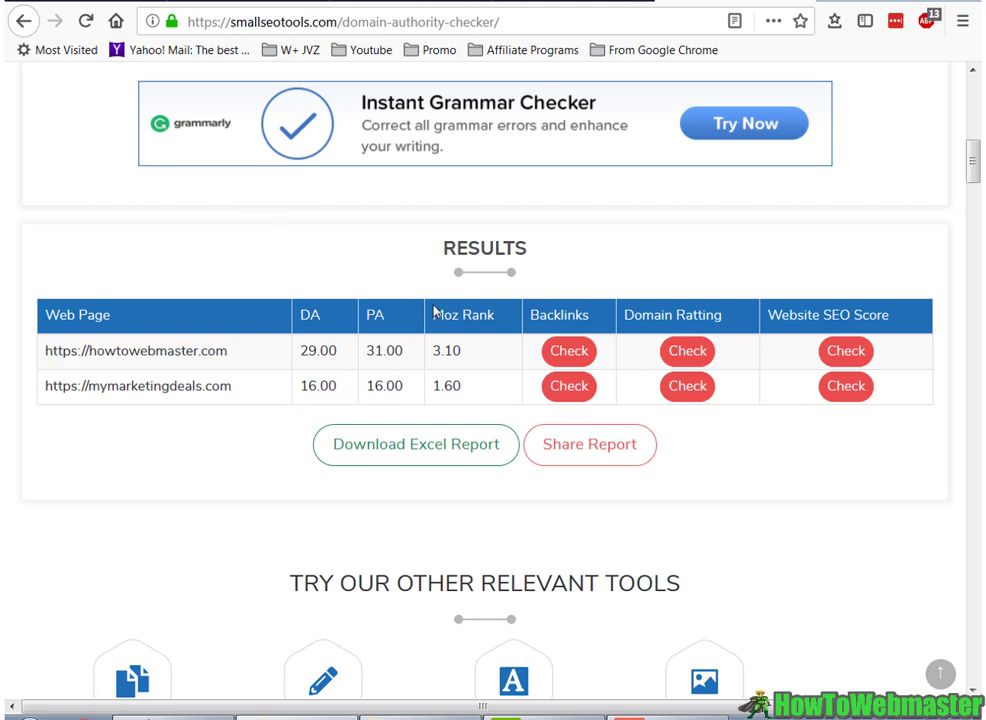
pyautogui.doubleClick(313, 349)
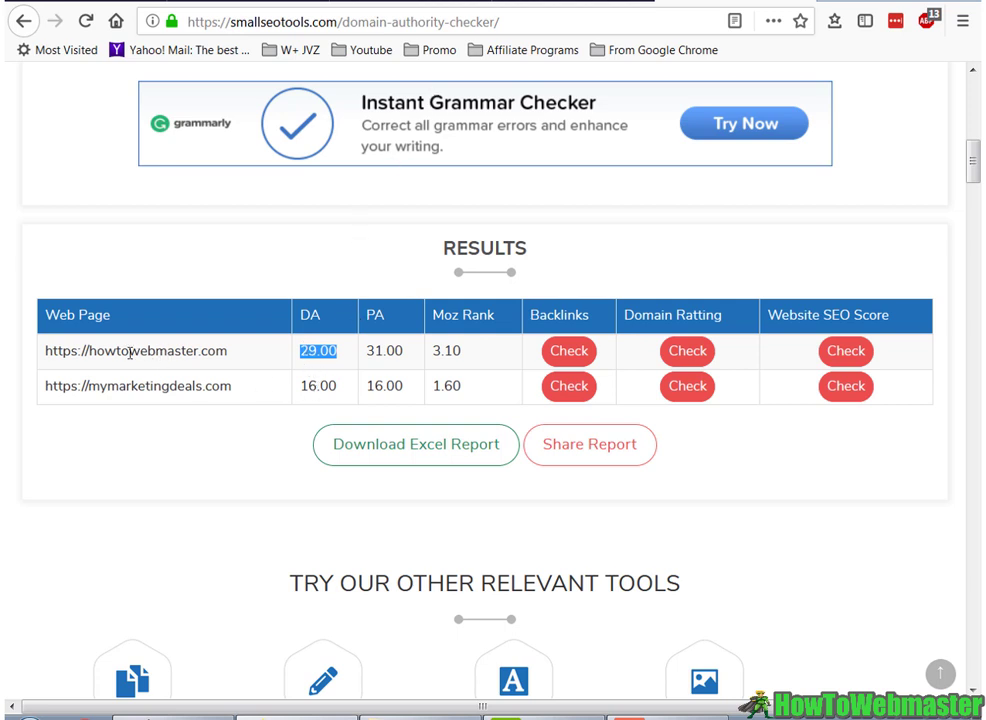
pyautogui.moveTo(130, 352); pyautogui.dragTo(245, 354)
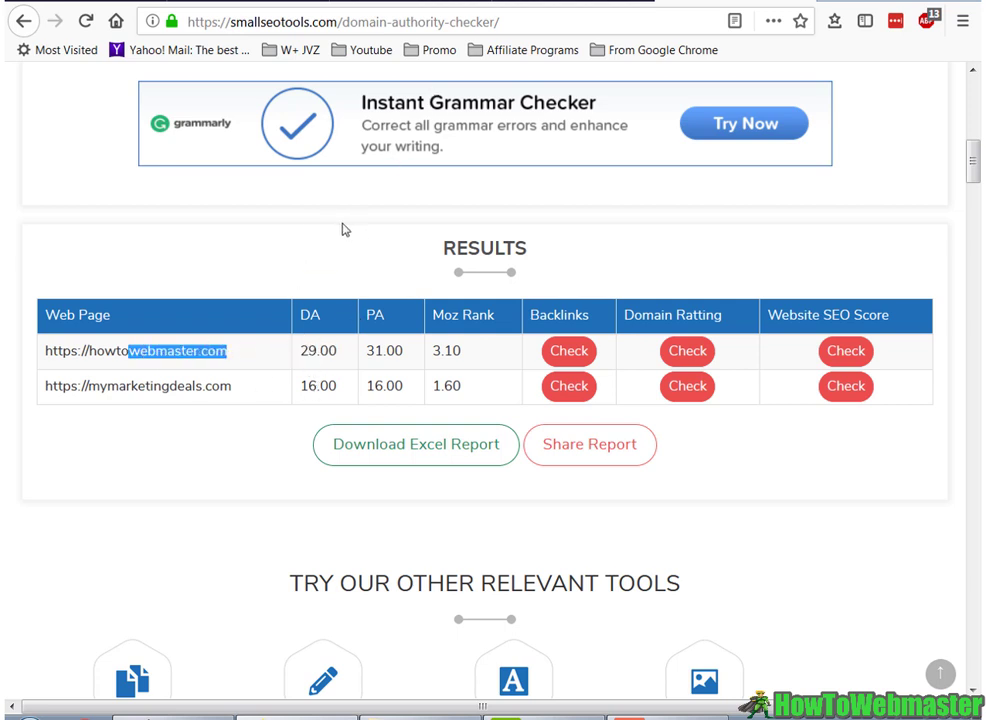
# - Return to the page editor and review the Domain Authority requirement and the relevant-niche rule
pyautogui.click(365, 5)
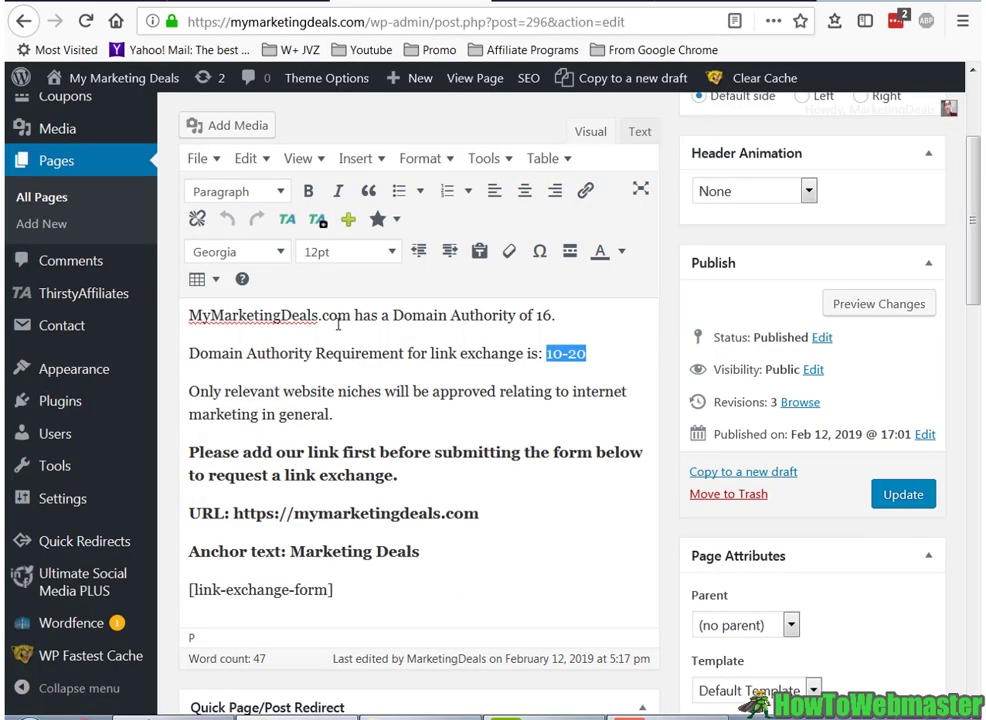
pyautogui.click(597, 353)
pyautogui.moveTo(599, 352); pyautogui.dragTo(547, 356)
pyautogui.click(238, 391)
pyautogui.moveTo(199, 392); pyautogui.dragTo(490, 400)
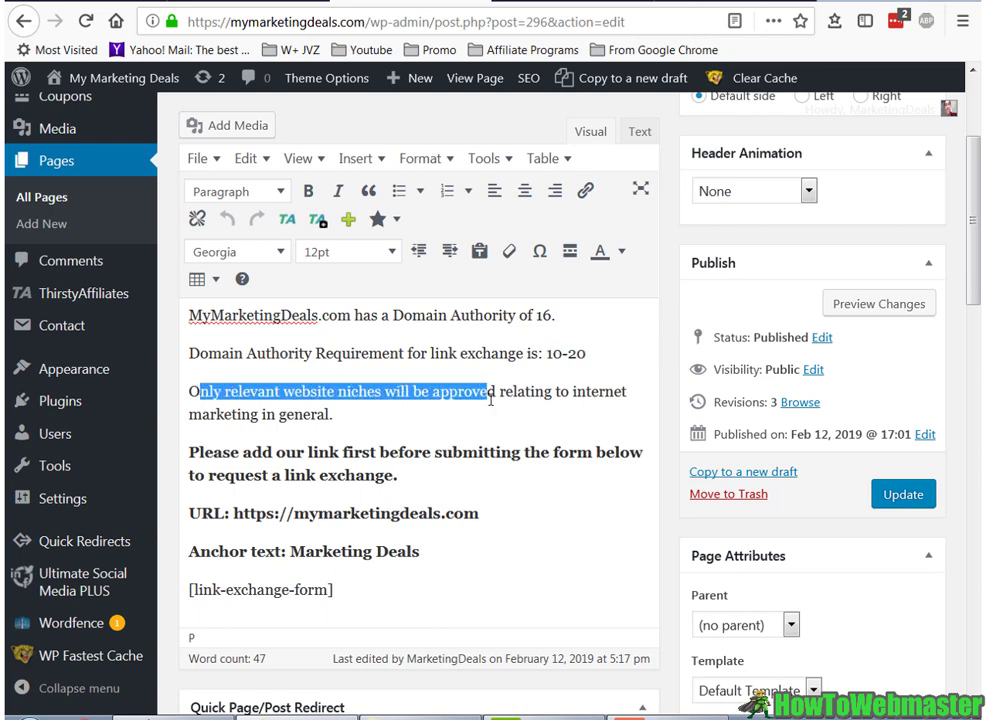
pyautogui.click(334, 405)
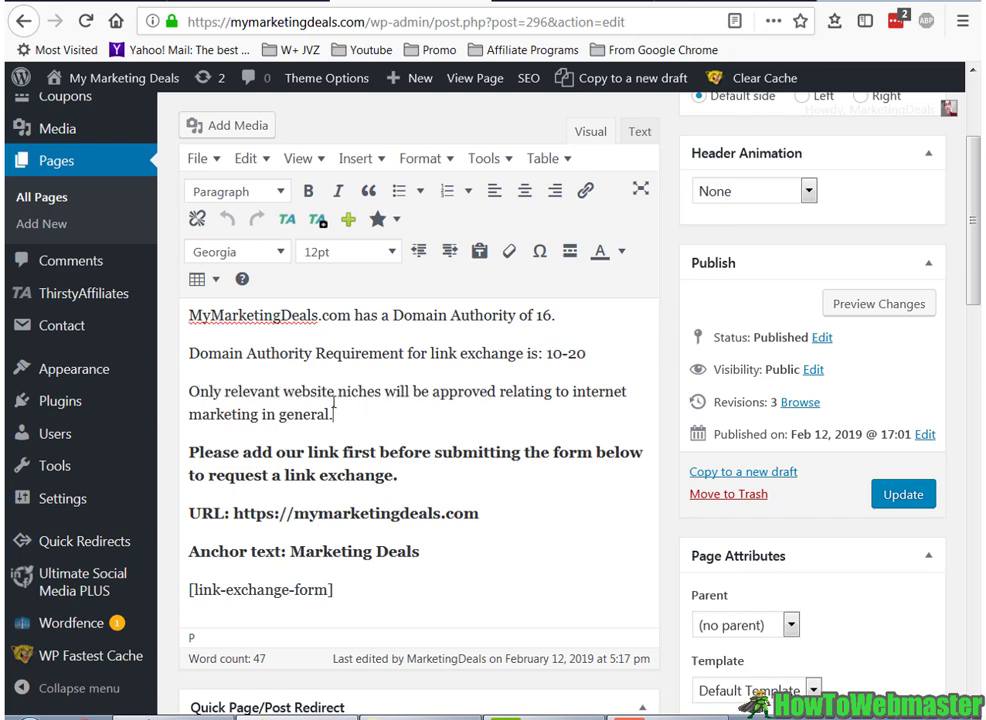
pyautogui.moveTo(341, 394); pyautogui.dragTo(405, 392)
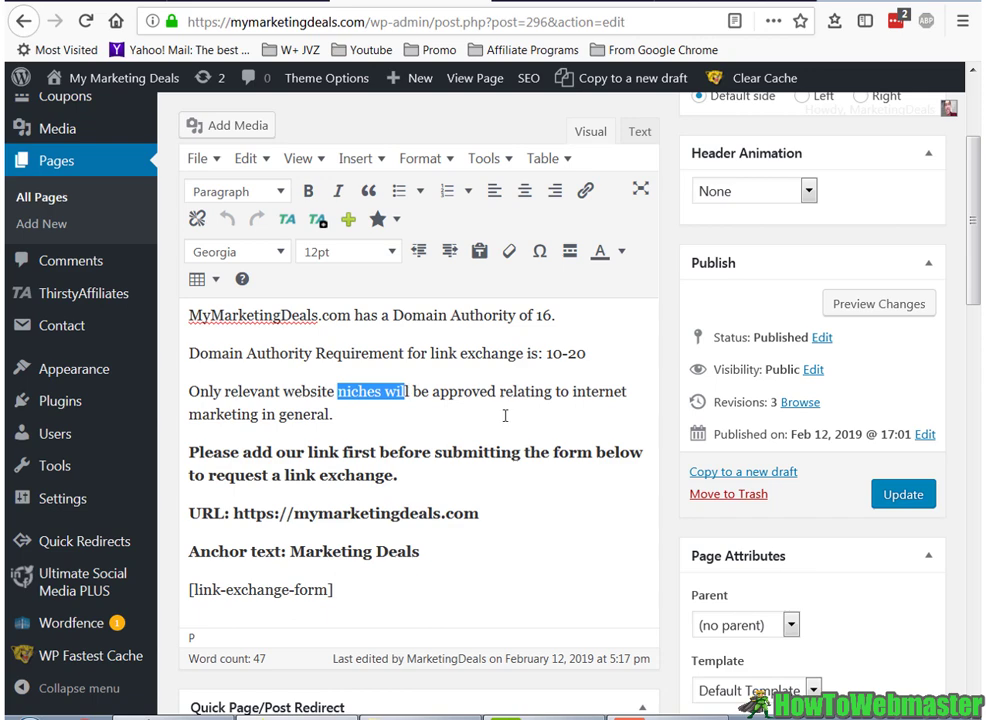
pyautogui.click(432, 391)
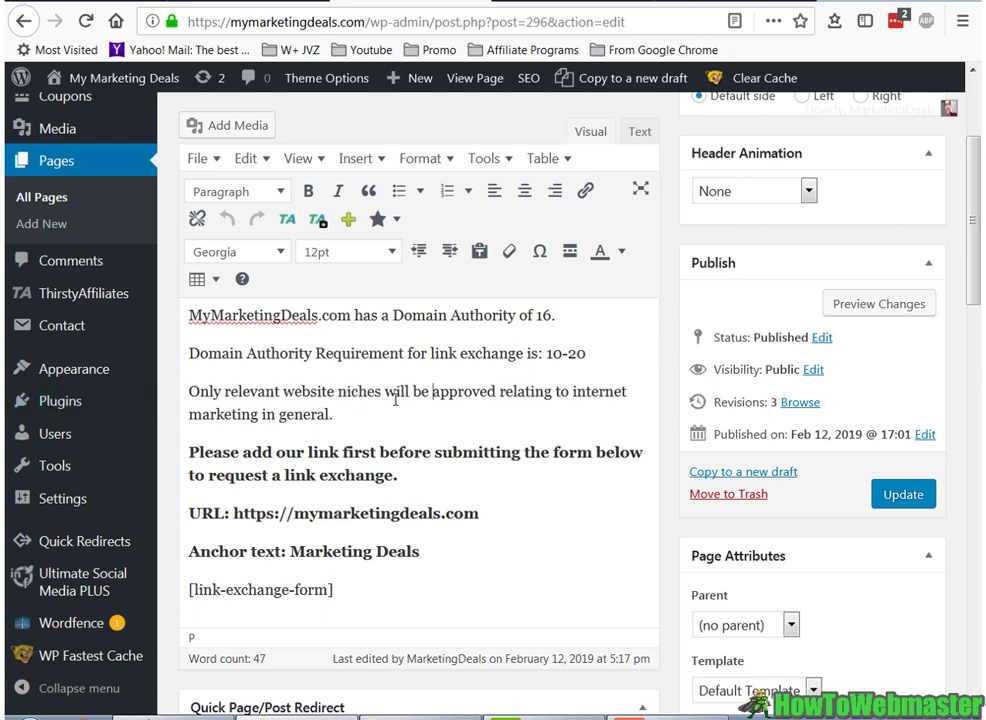
pyautogui.doubleClick(546, 394)
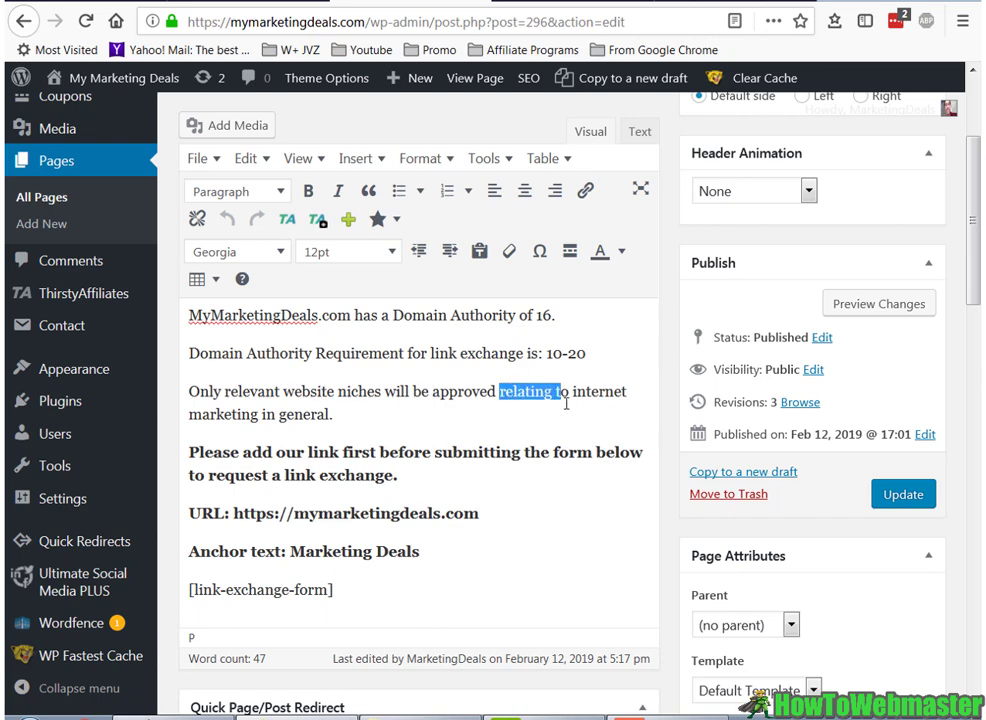
pyautogui.click(567, 391)
pyautogui.moveTo(572, 391); pyautogui.dragTo(329, 418)
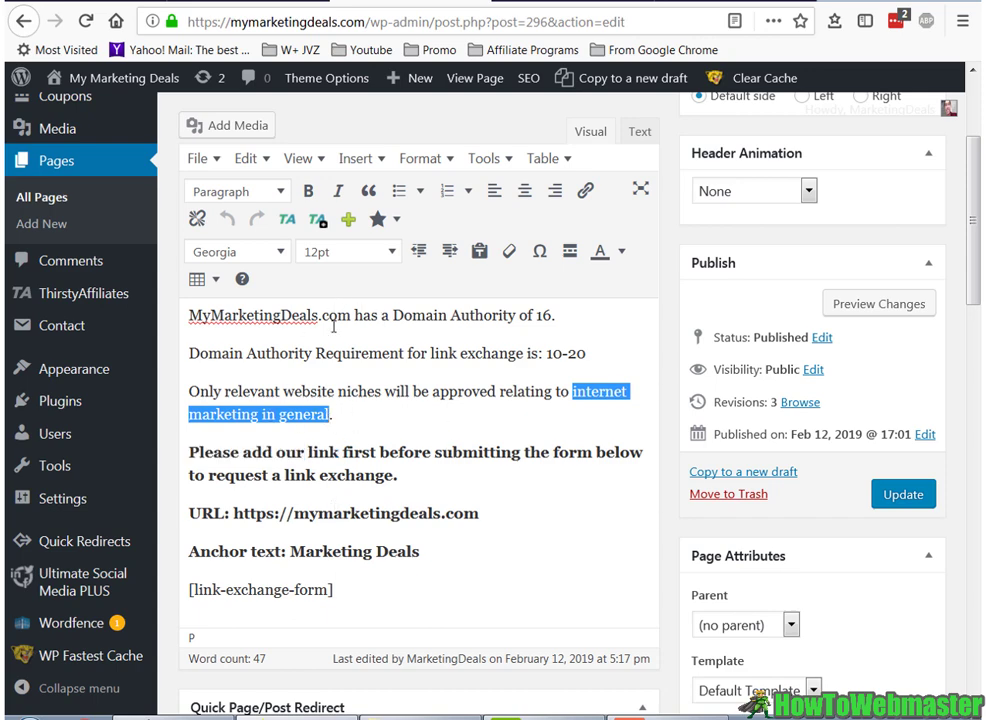
# - Review the bold notice about adding the link first, along with the link URL and anchor text given to partners
pyautogui.click(388, 452)
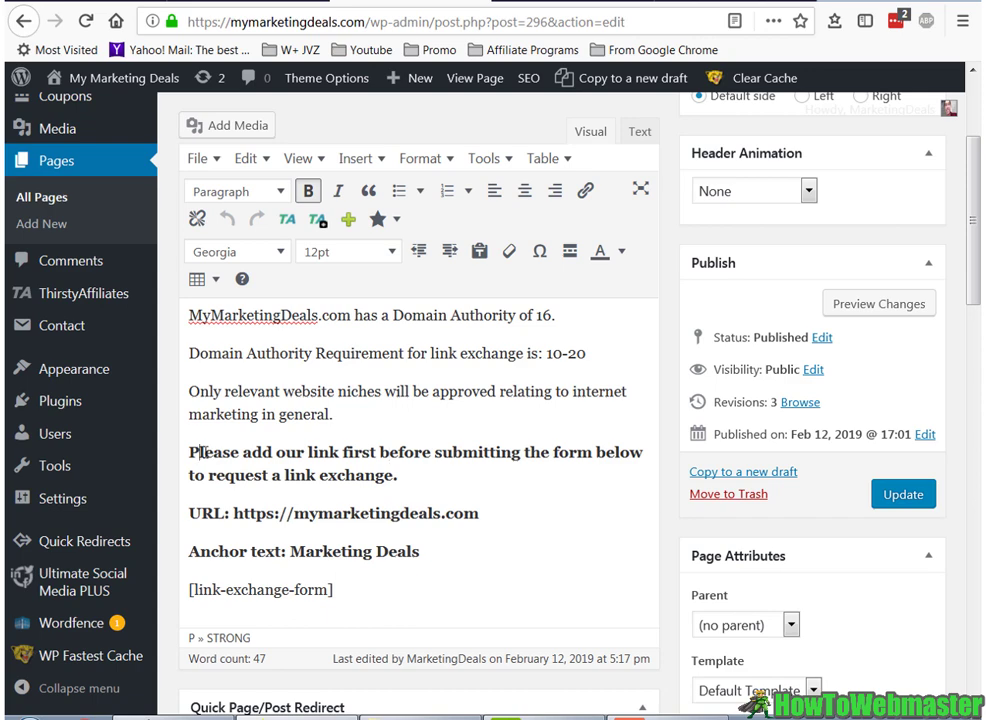
pyautogui.moveTo(202, 452); pyautogui.dragTo(384, 476)
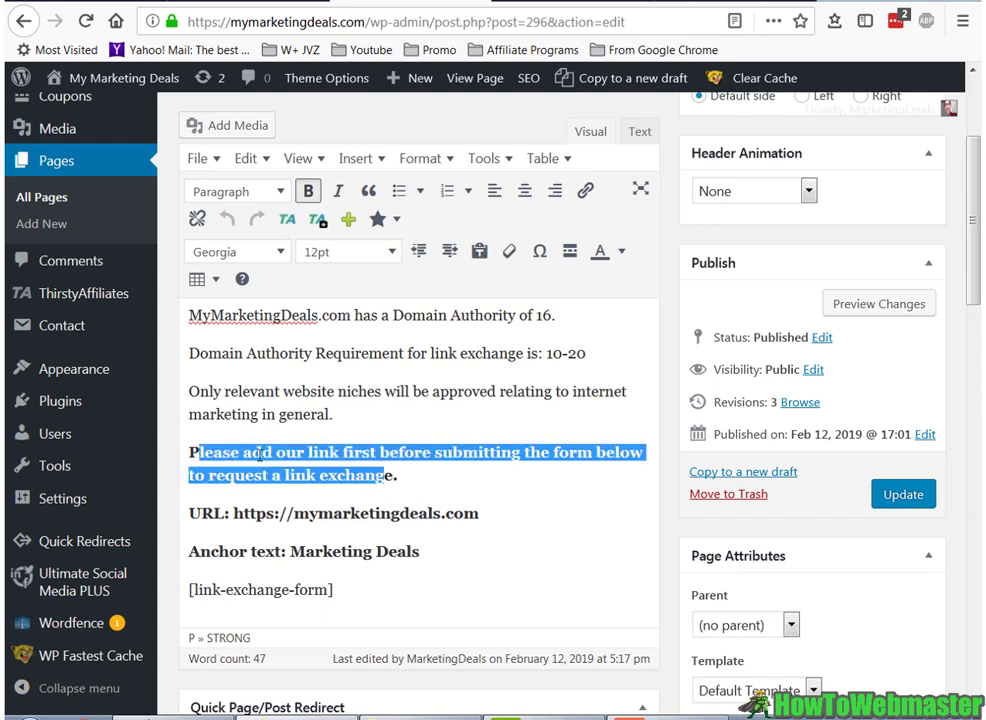
pyautogui.click(260, 454)
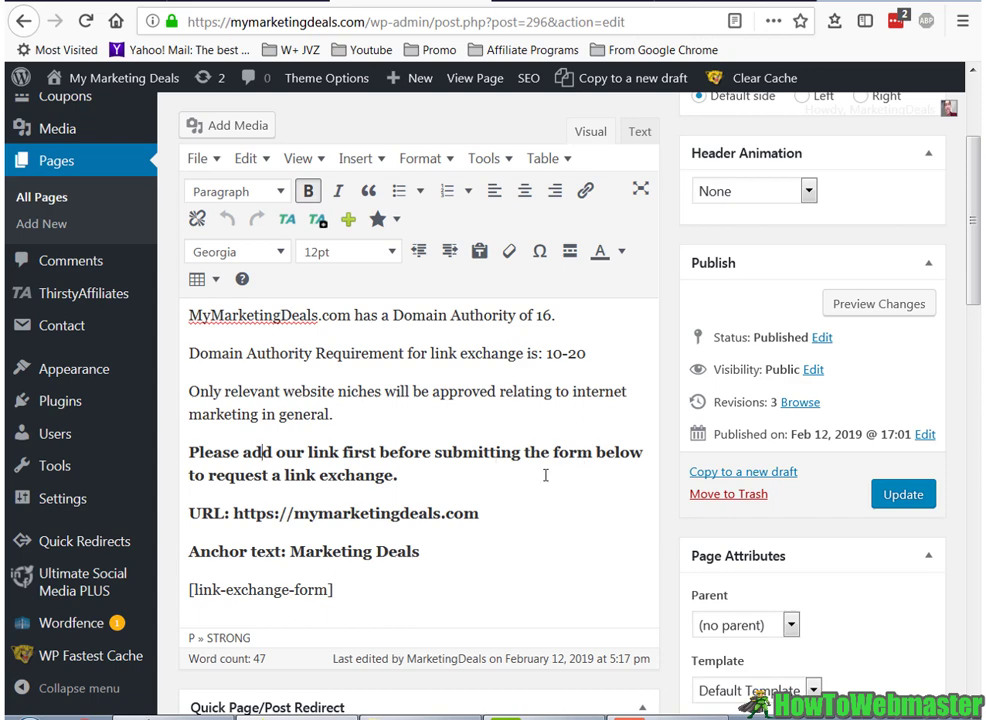
pyautogui.scroll(-2, 545, 475)
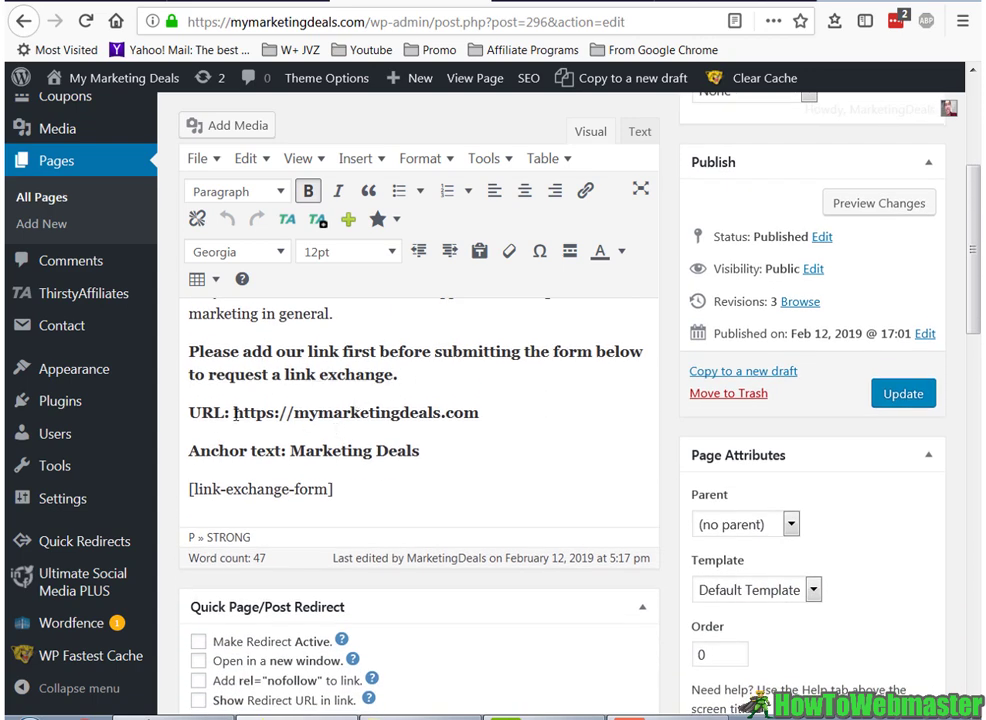
pyautogui.moveTo(234, 413)
pyautogui.mouseDown()
pyautogui.moveTo(474, 395)
pyautogui.moveTo(478, 413)
pyautogui.moveTo(242, 413)
pyautogui.mouseUp()
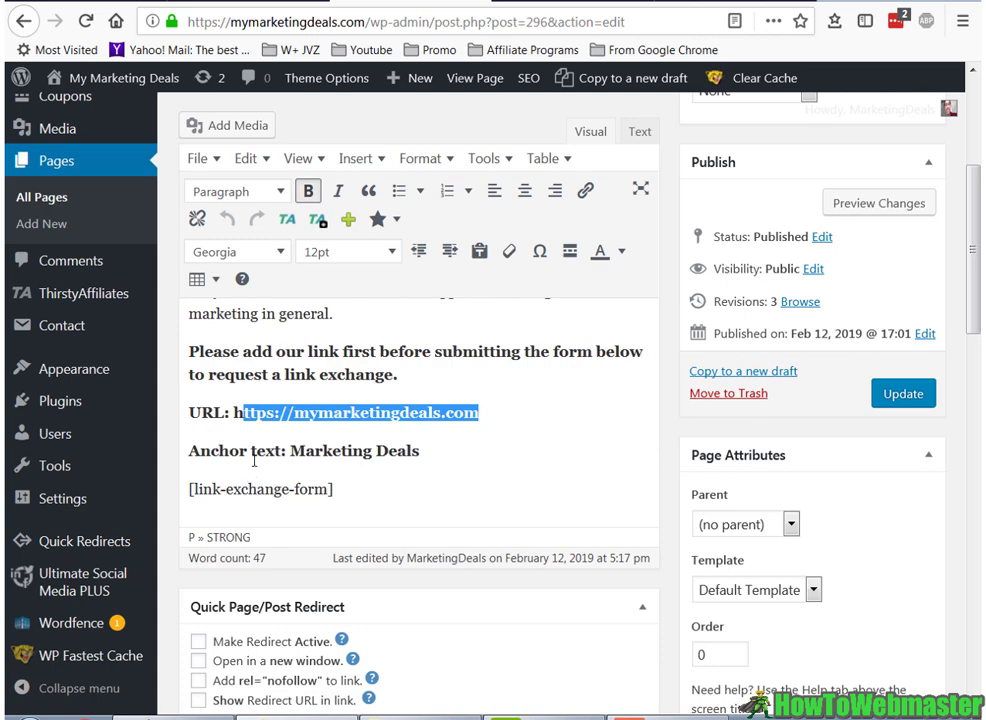
pyautogui.click(251, 455)
pyautogui.moveTo(290, 451); pyautogui.dragTo(437, 453)
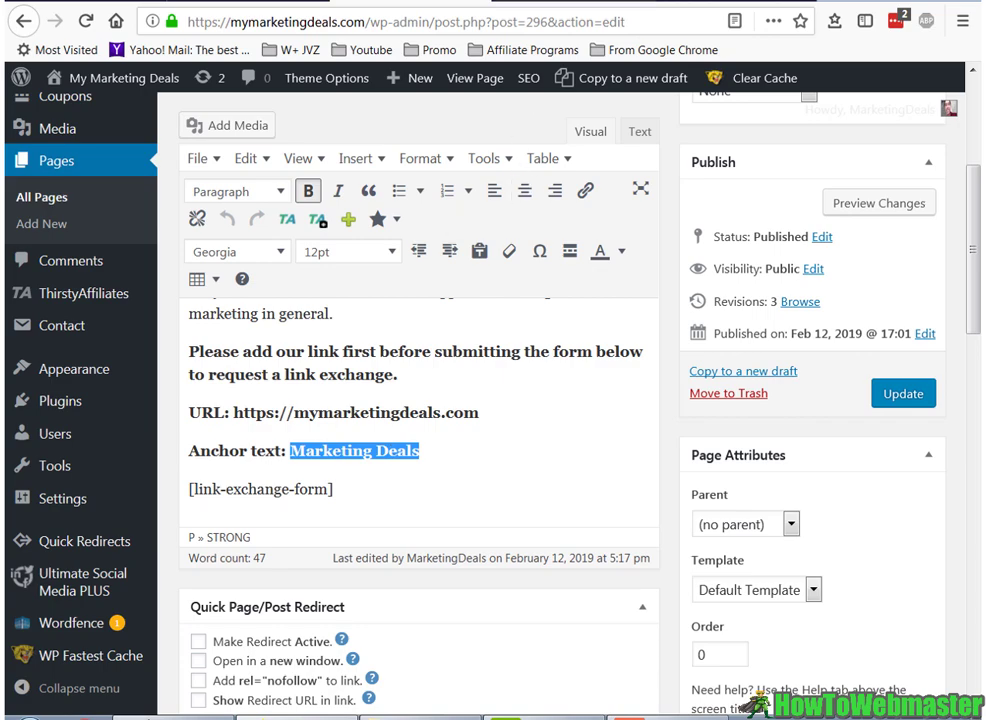
# - Switch to the live Submit a Link Request page and review its exchange requirements, link details and submission form against the editor content
pyautogui.click(418, 1)
pyautogui.scroll(-4, 311, 403)
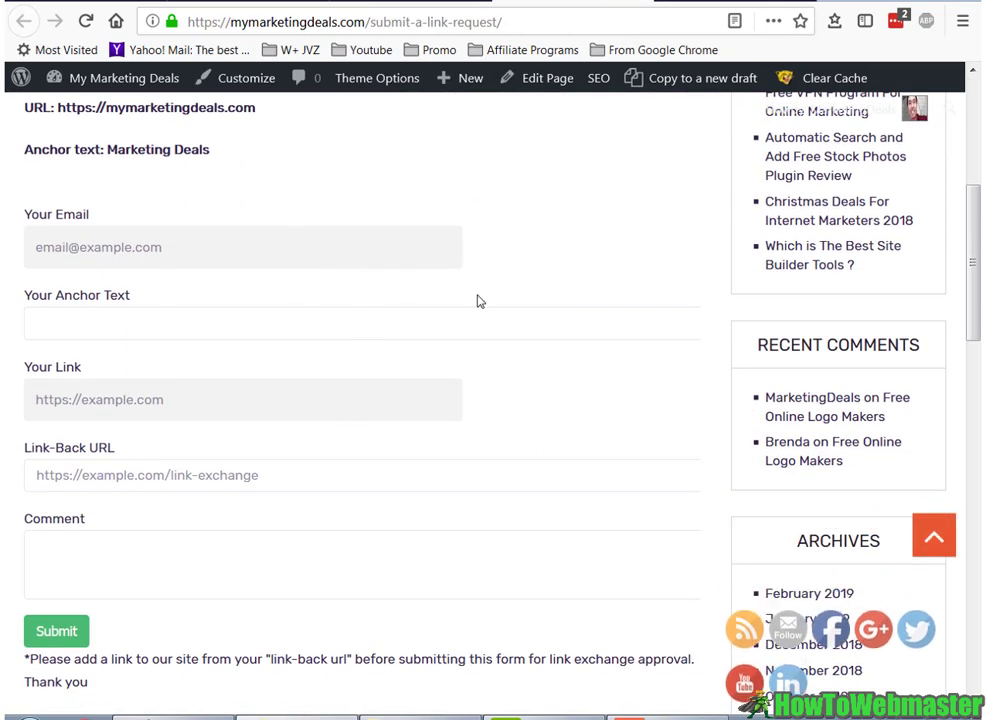
pyautogui.hotkey('ctrl', 'shift', 'Tab')
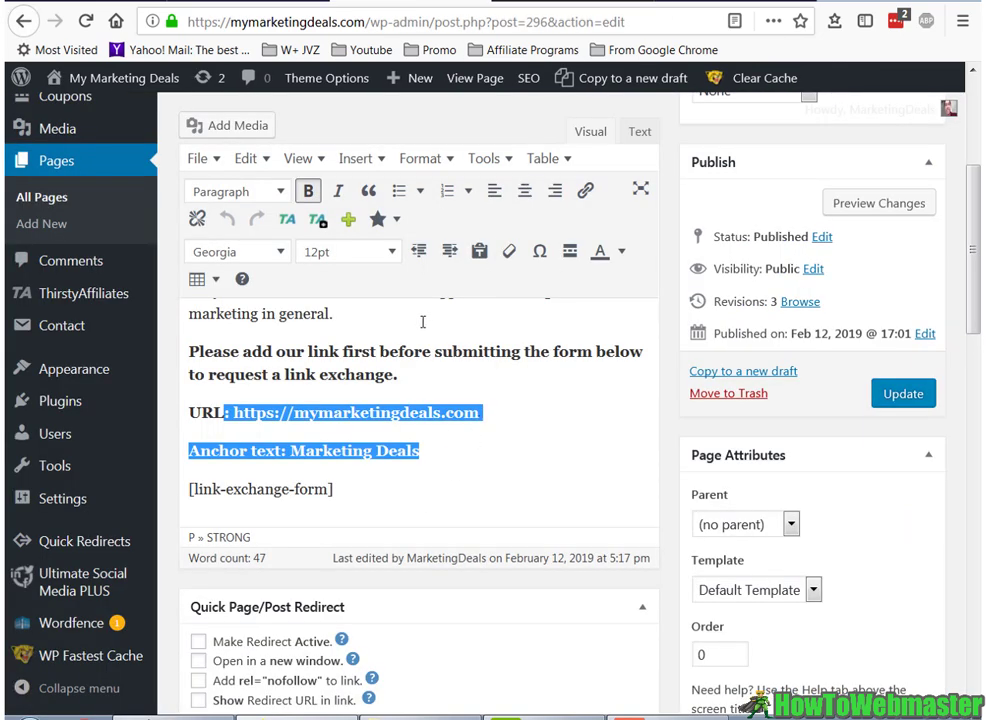
pyautogui.hotkey('ctrl', 'Tab')
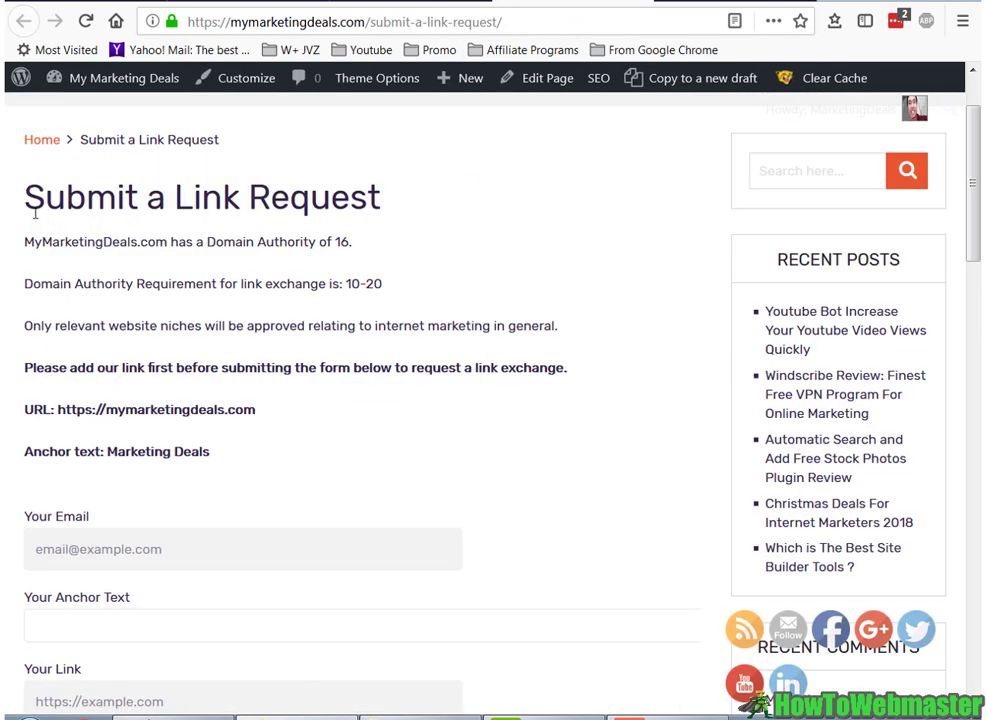
pyautogui.moveTo(22, 243); pyautogui.dragTo(431, 255)
pyautogui.click(458, 301)
pyautogui.scroll(-8, 390, 330)
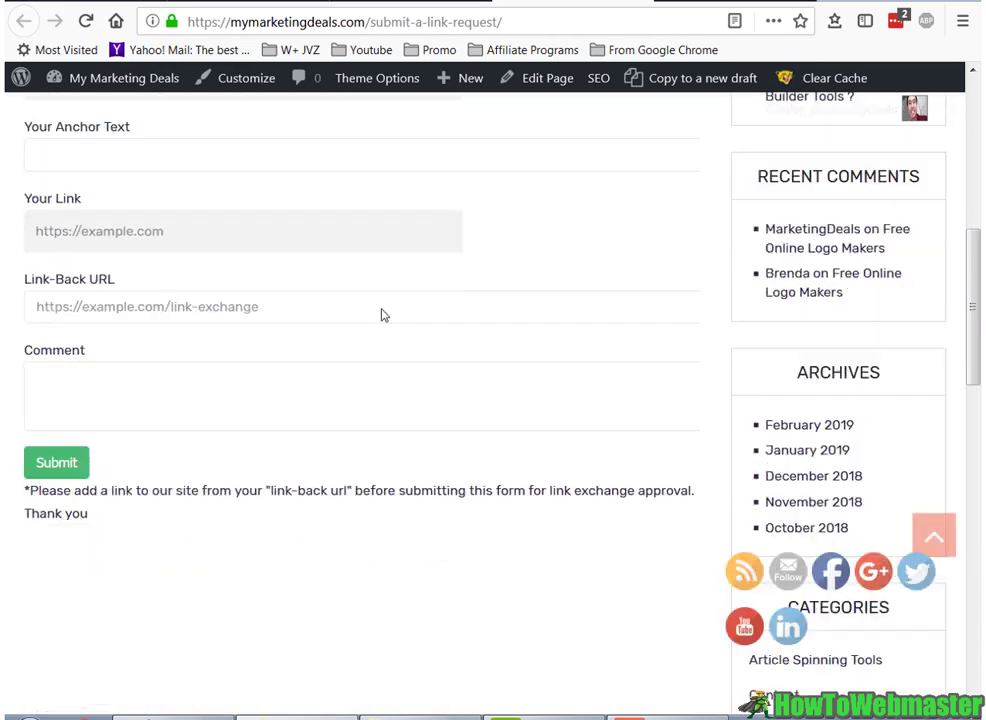
pyautogui.scroll(10, 390, 346)
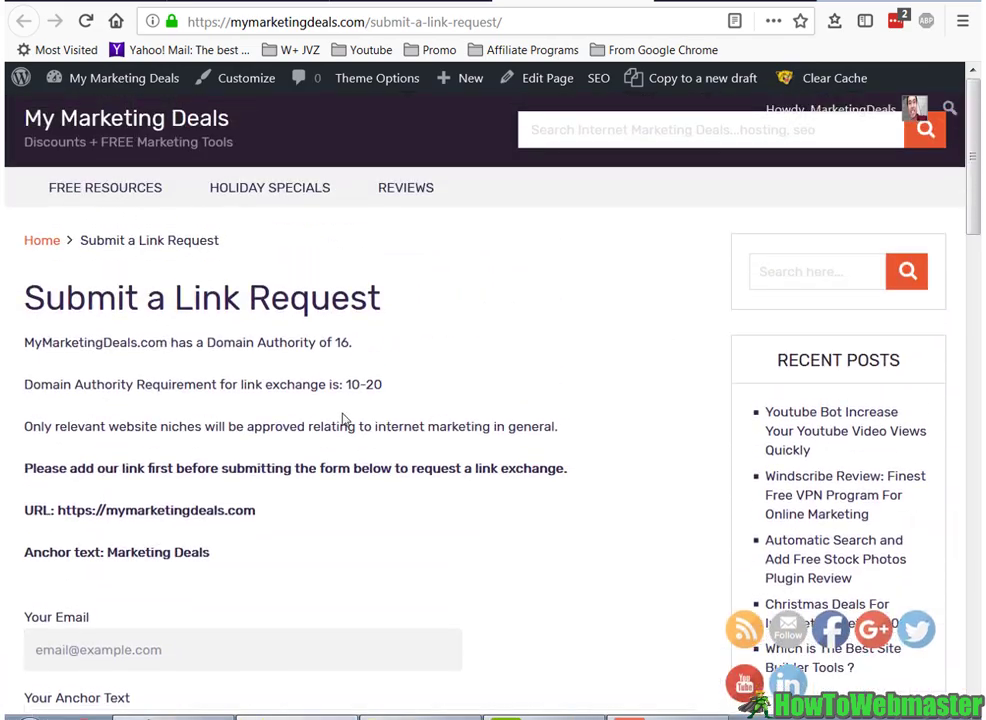
pyautogui.moveTo(40, 342); pyautogui.dragTo(502, 510)
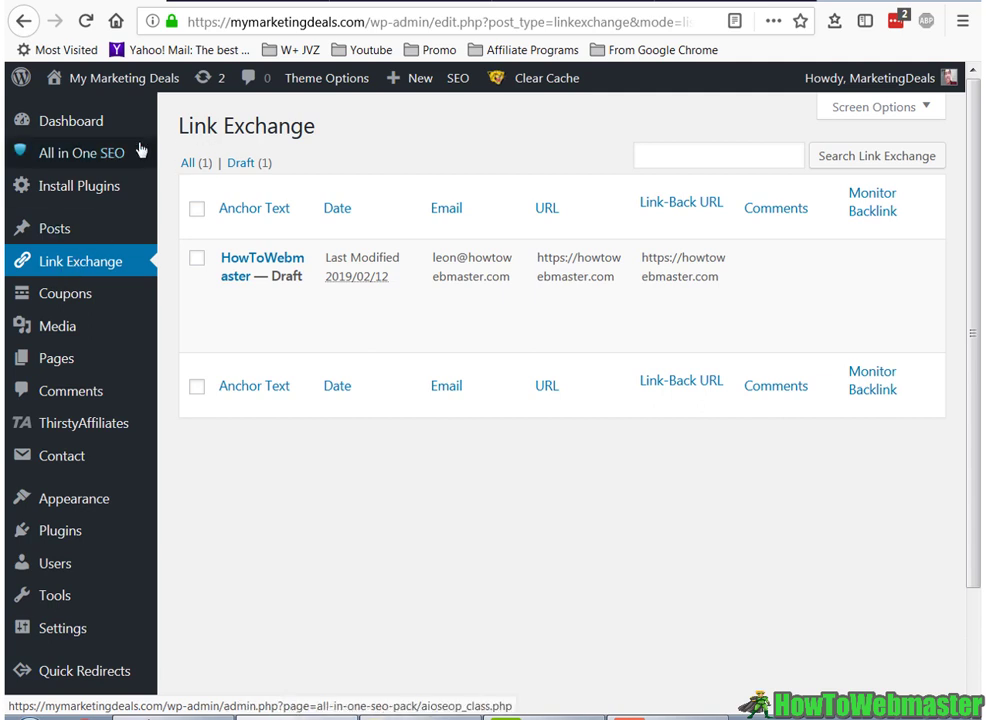
# - Check the details of the HowToWebmaster draft in the Link Exchange list and open it for editing
pyautogui.moveTo(188, 125); pyautogui.dragTo(590, 318)
pyautogui.click(348, 330)
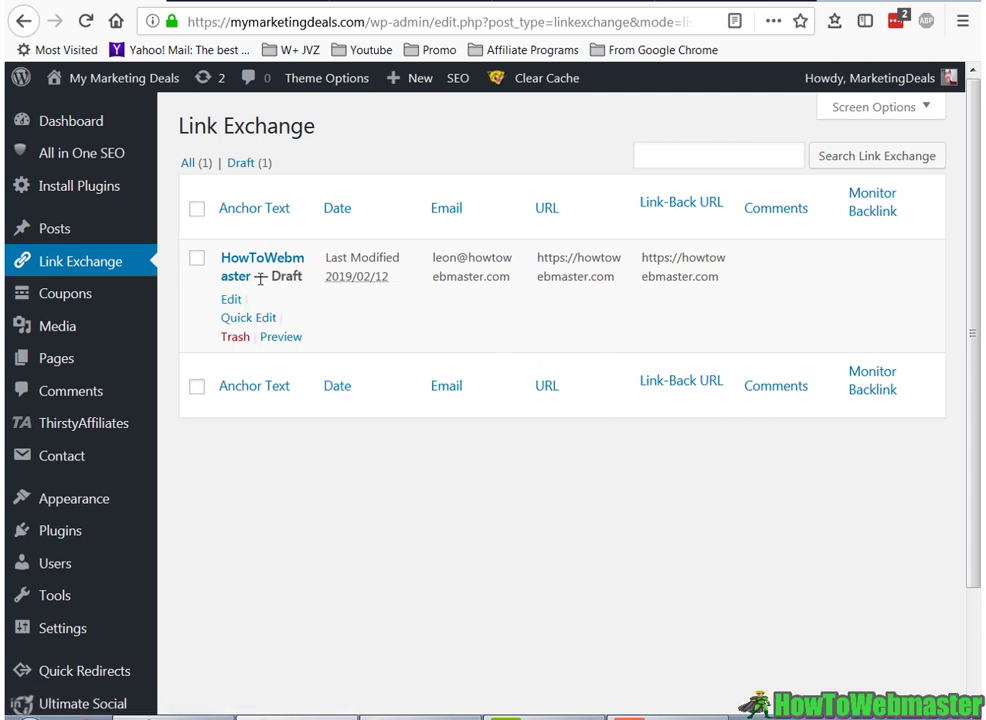
pyautogui.moveTo(263, 273); pyautogui.dragTo(321, 282)
pyautogui.click(305, 330)
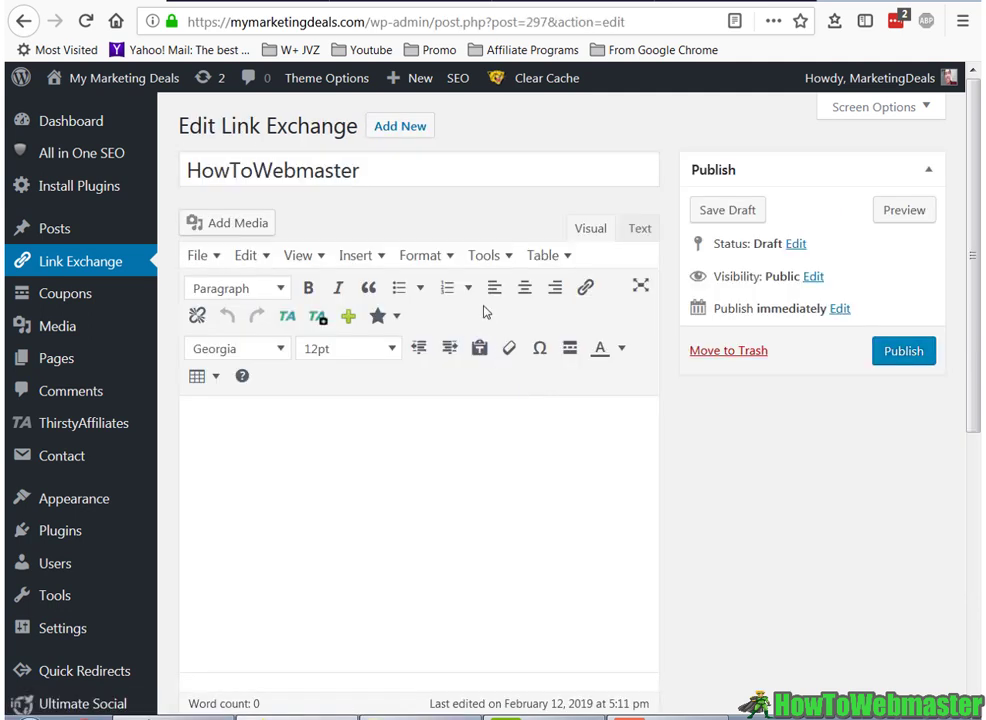
# - Examine the HowToWebmaster entry's Link-back Settings, including the URL, Link-back URL and Monitor Backlink fields
pyautogui.scroll(-5, 482, 319)
pyautogui.scroll(5, 480, 325)
pyautogui.scroll(-4, 405, 300)
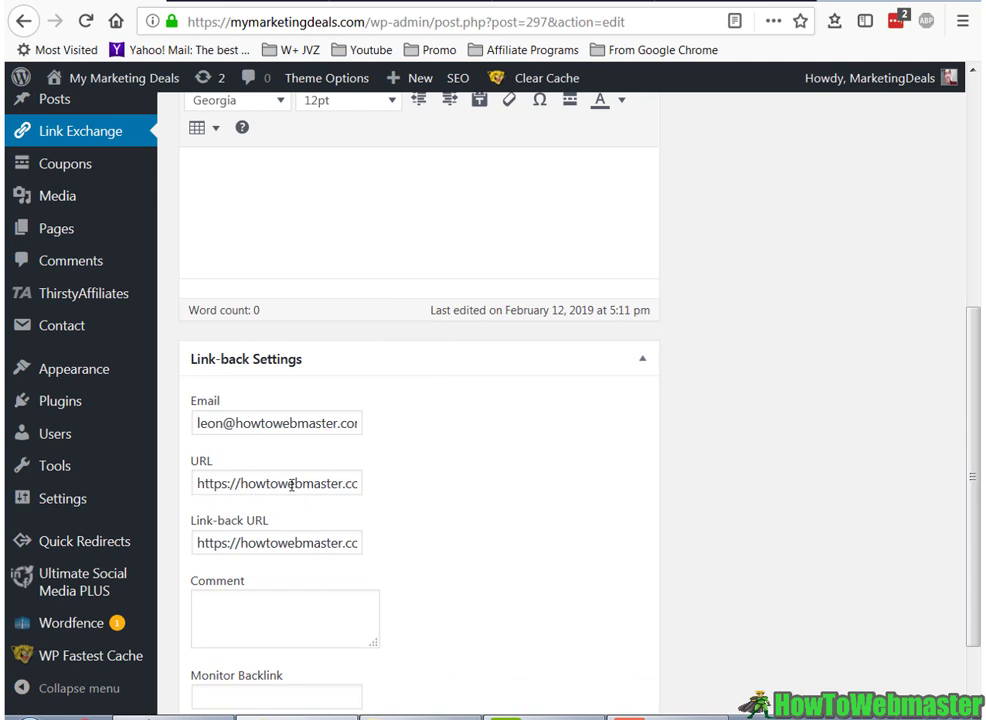
pyautogui.moveTo(228, 543); pyautogui.dragTo(388, 527)
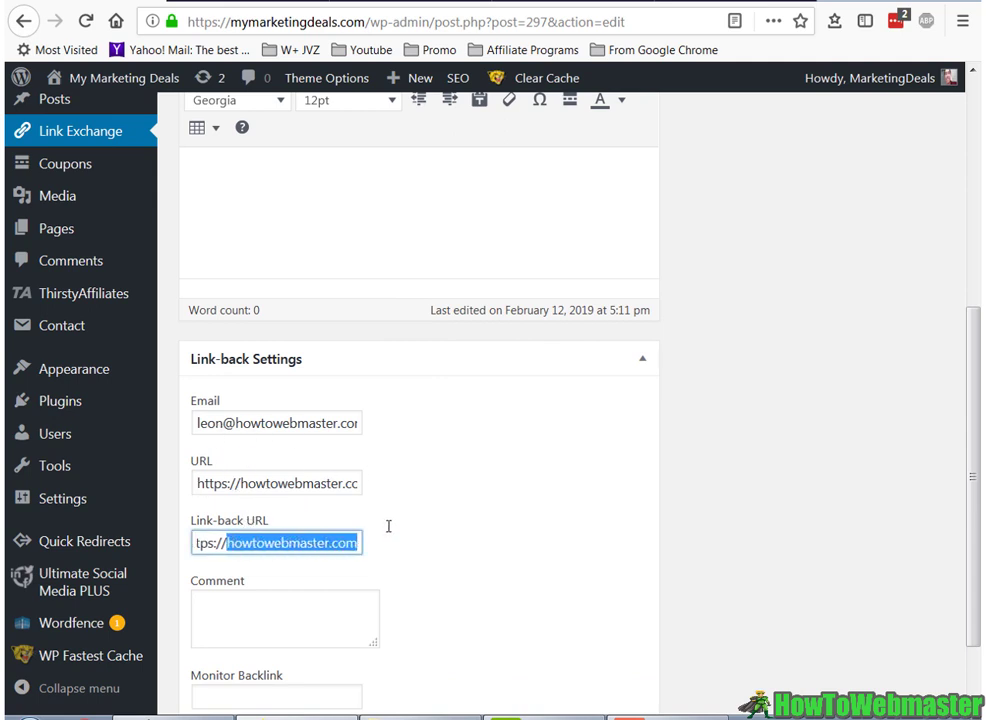
pyautogui.scroll(-2, 200, 560)
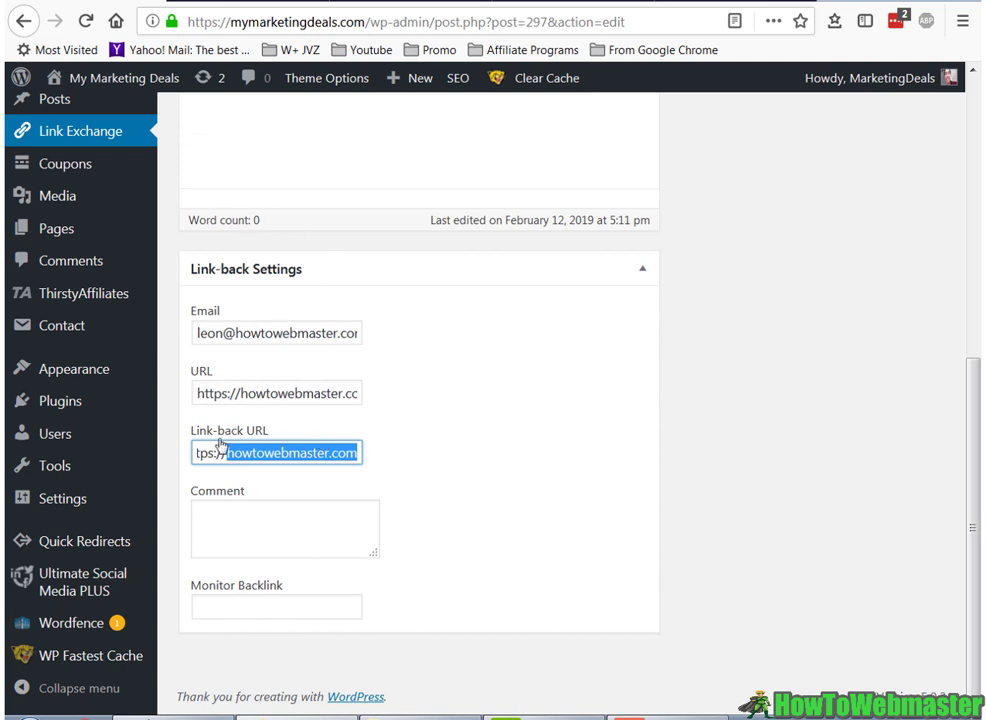
pyautogui.moveTo(267, 397); pyautogui.dragTo(389, 398)
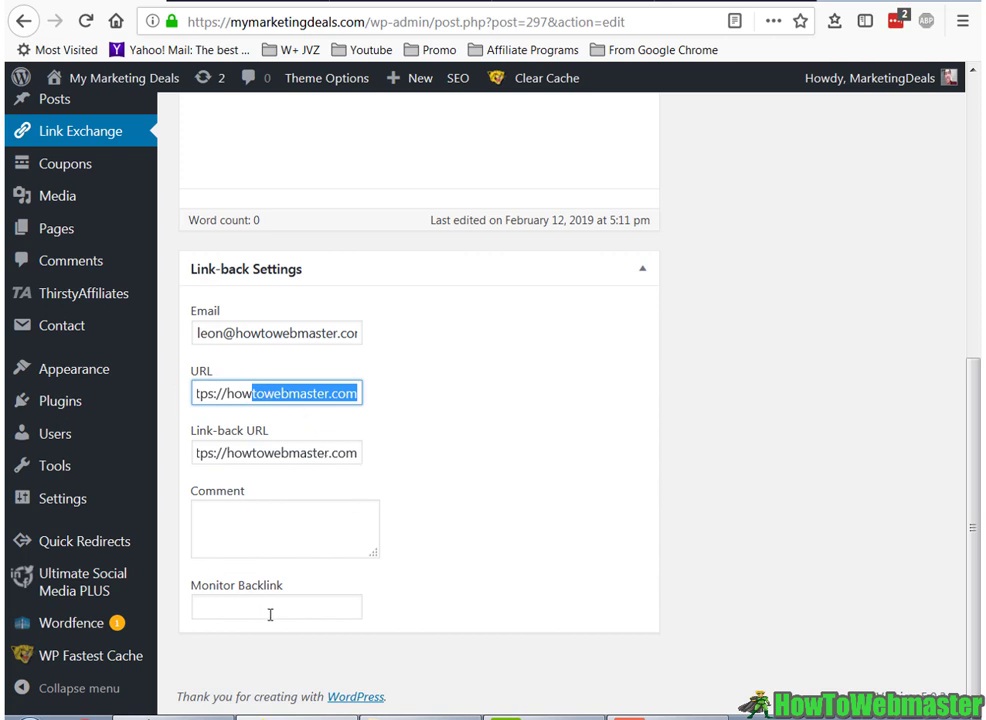
pyautogui.click(253, 445)
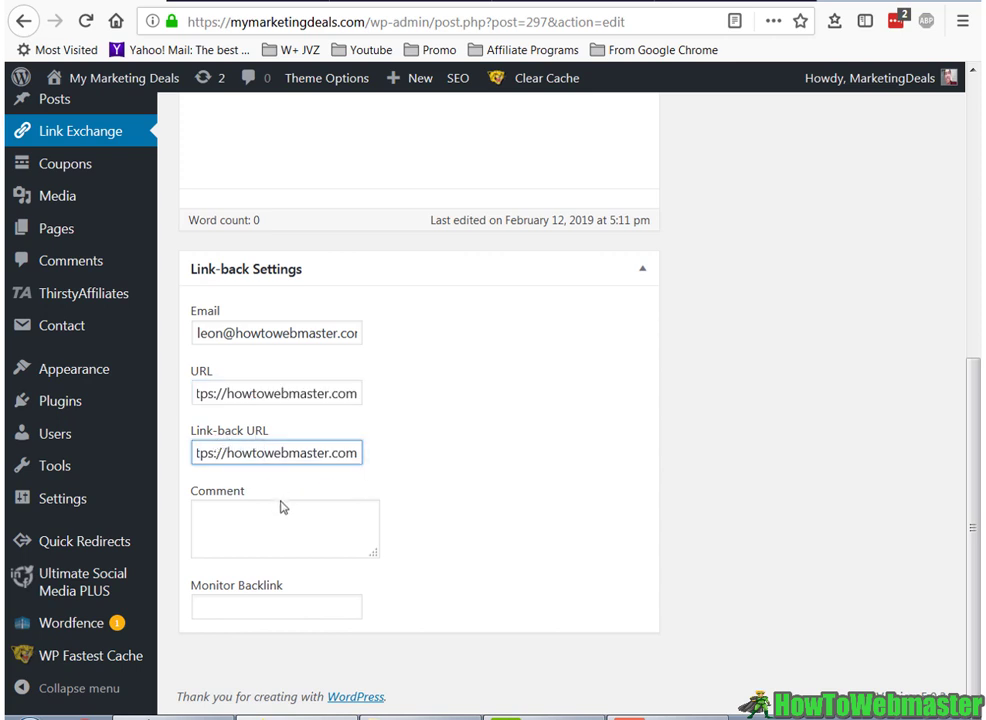
pyautogui.moveTo(222, 452); pyautogui.dragTo(399, 465)
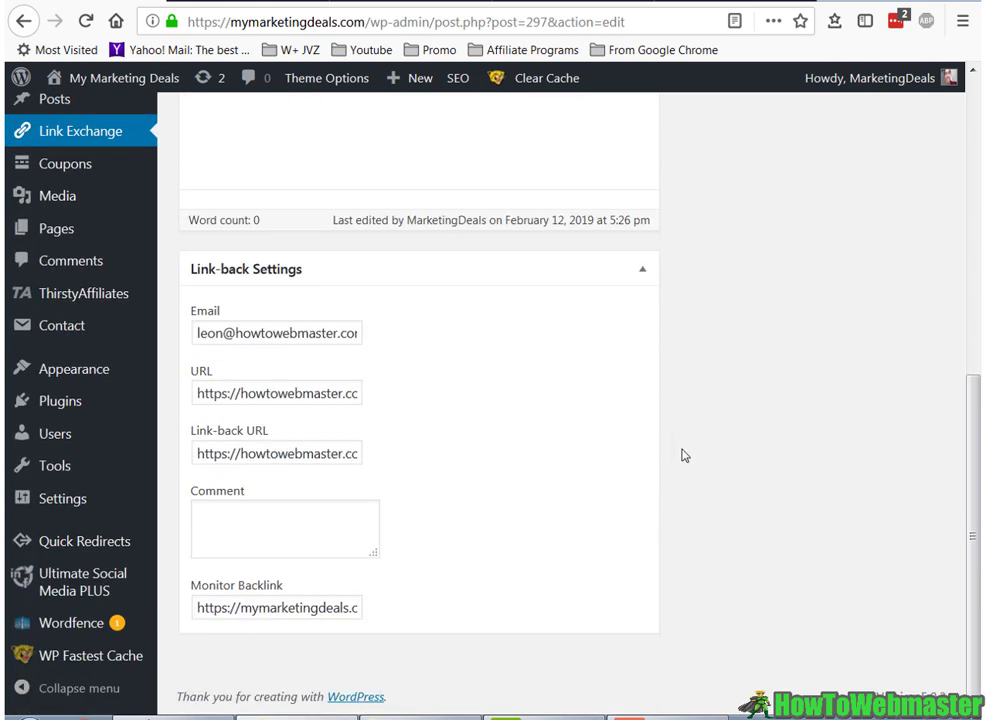
pyautogui.scroll(4, 685, 455)
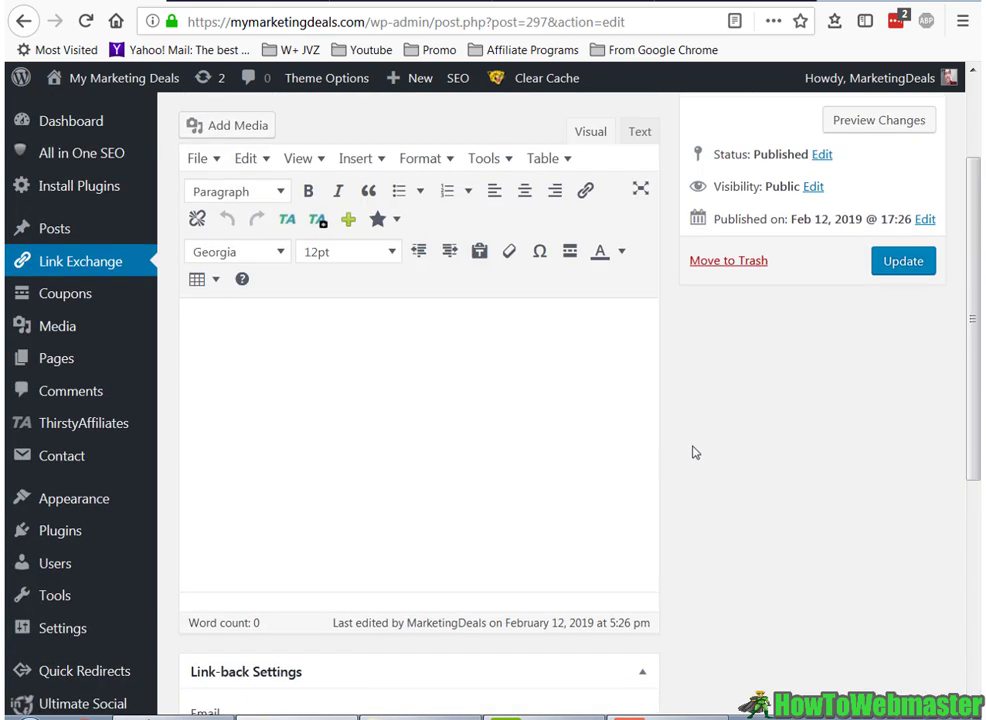
pyautogui.scroll(-4, 700, 452)
pyautogui.moveTo(246, 455); pyautogui.dragTo(474, 450)
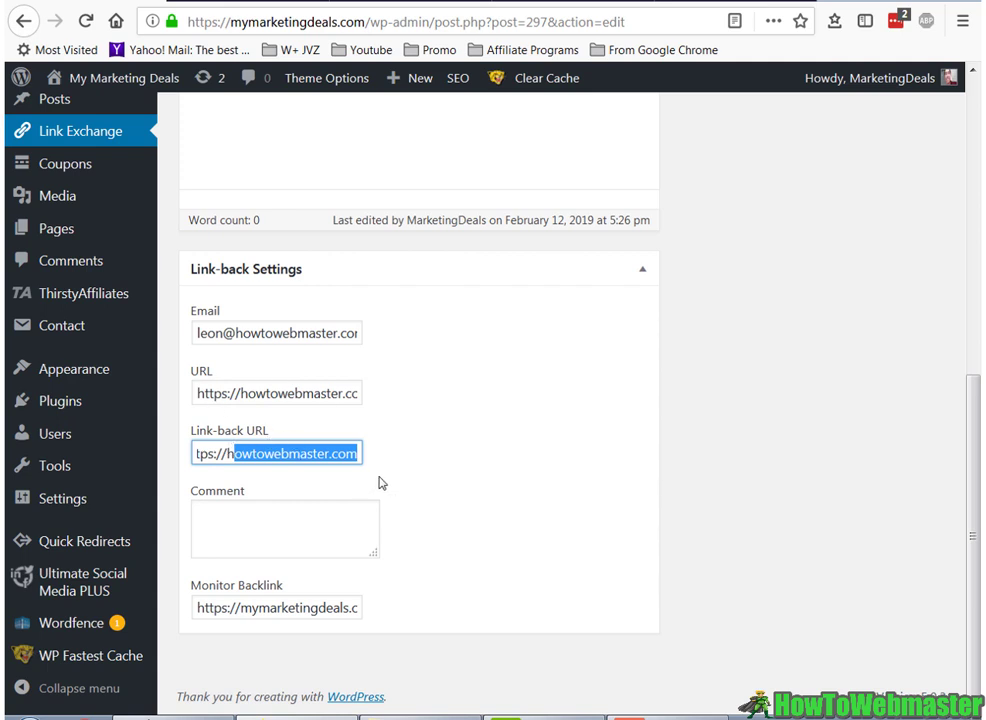
# - Publish the HowToWebmaster link exchange entry to approve the partner's request
pyautogui.scroll(1, 379, 478)
pyautogui.scroll(-1, 390, 473)
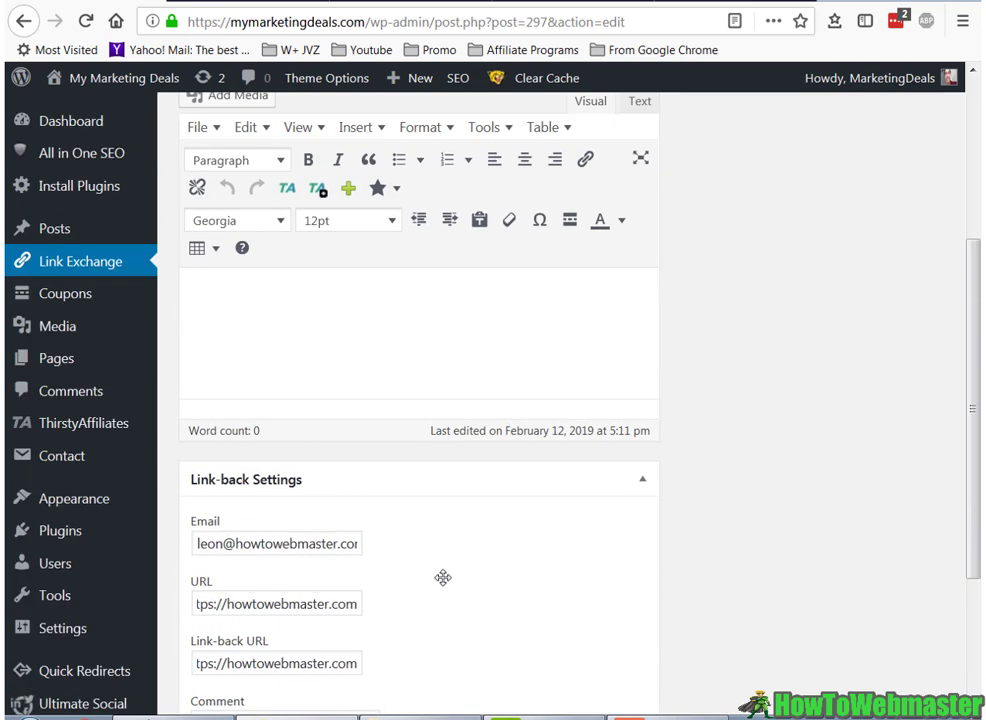
pyautogui.scroll(3, 443, 577)
pyautogui.click(907, 350)
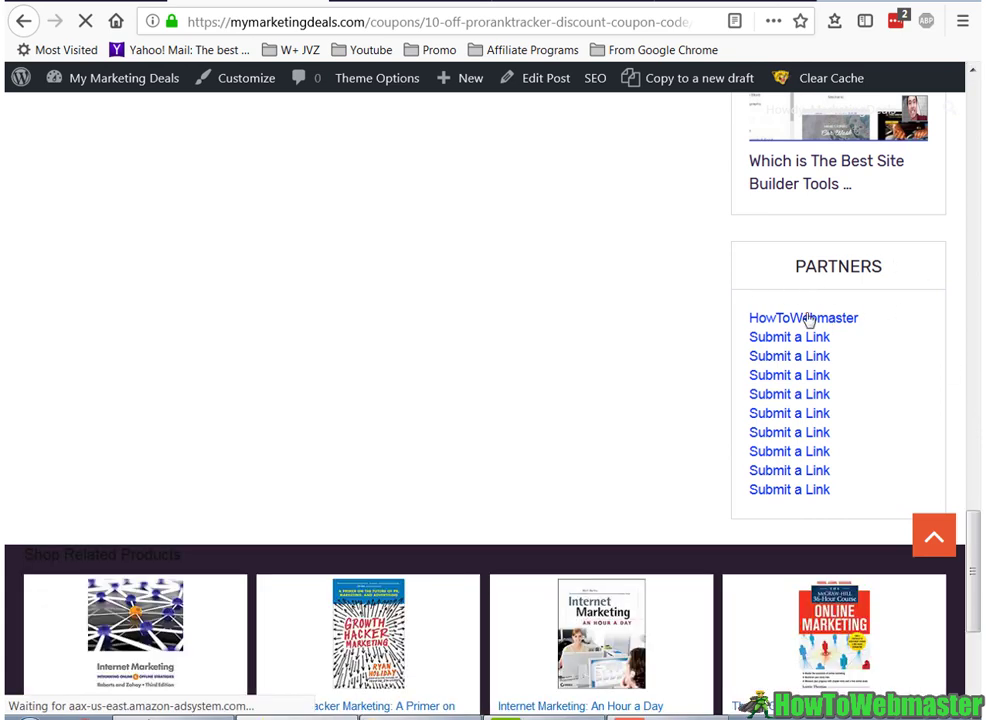
# - Check the HowToWebmaster link in the Partners widget on the live ProRankTracker coupon page
pyautogui.moveTo(862, 318); pyautogui.dragTo(753, 319)
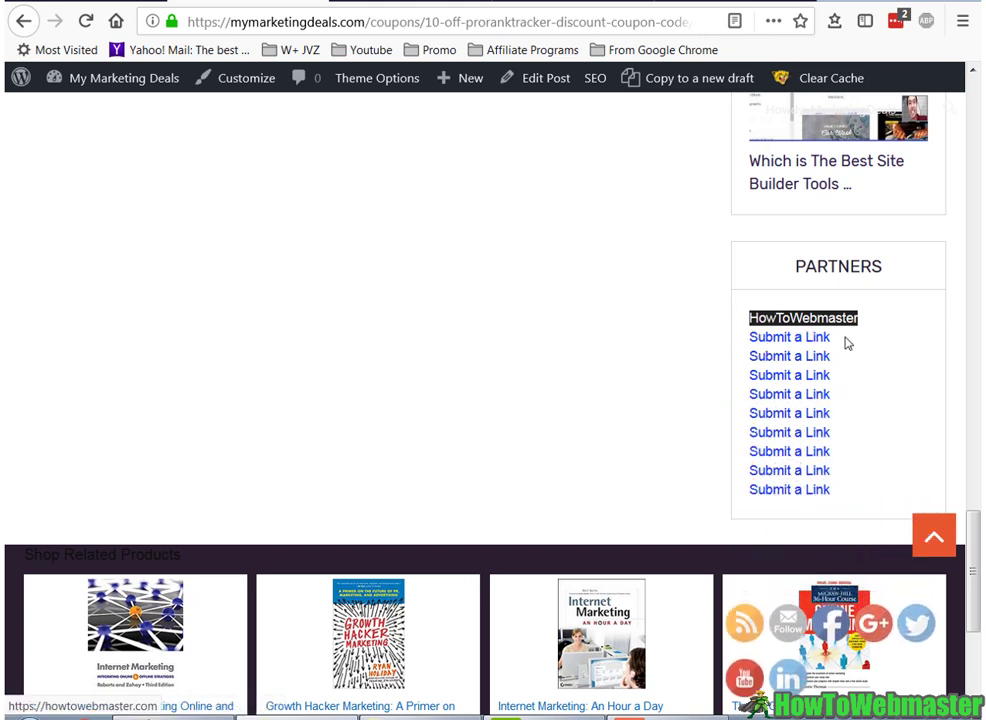
pyautogui.scroll(2, 746, 292)
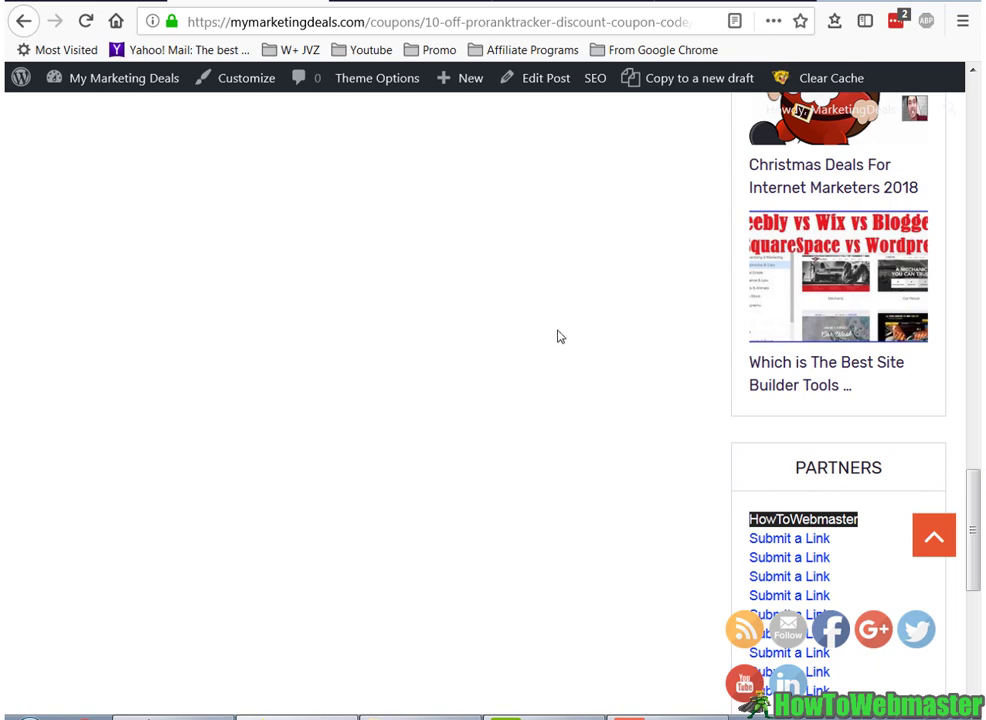
pyautogui.scroll(2, 557, 336)
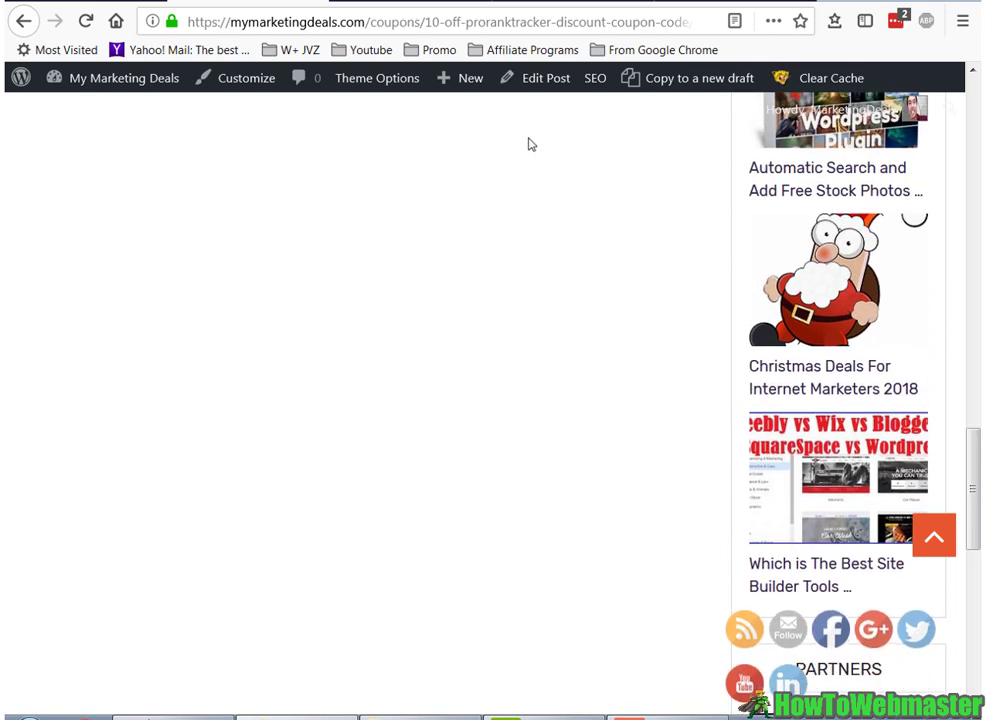
pyautogui.scroll(-4, 588, 352)
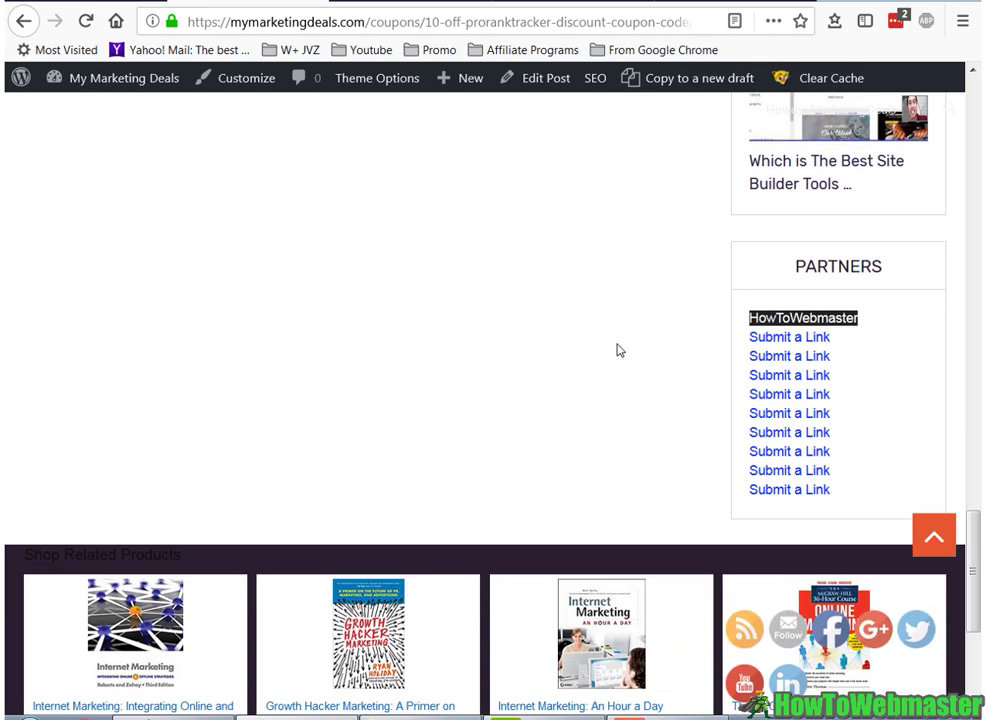